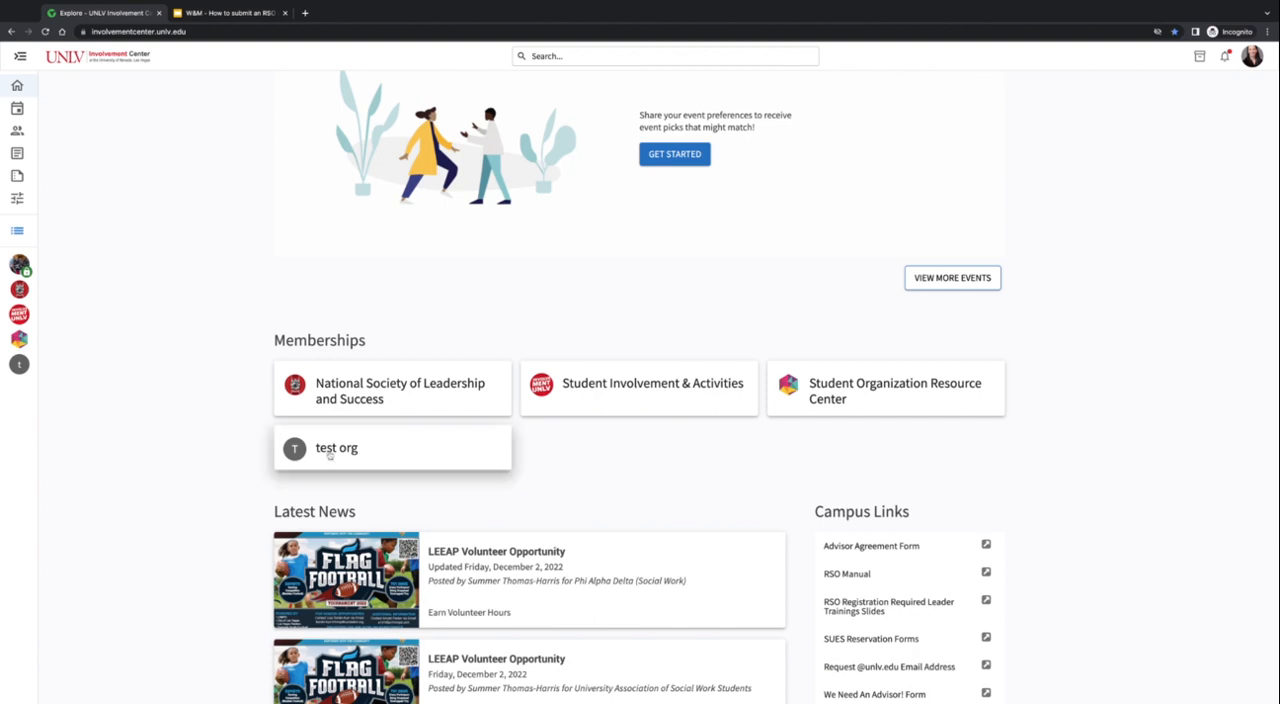
# - Open the funding requests list in test org's finance management tools
pyautogui.click(331, 455)
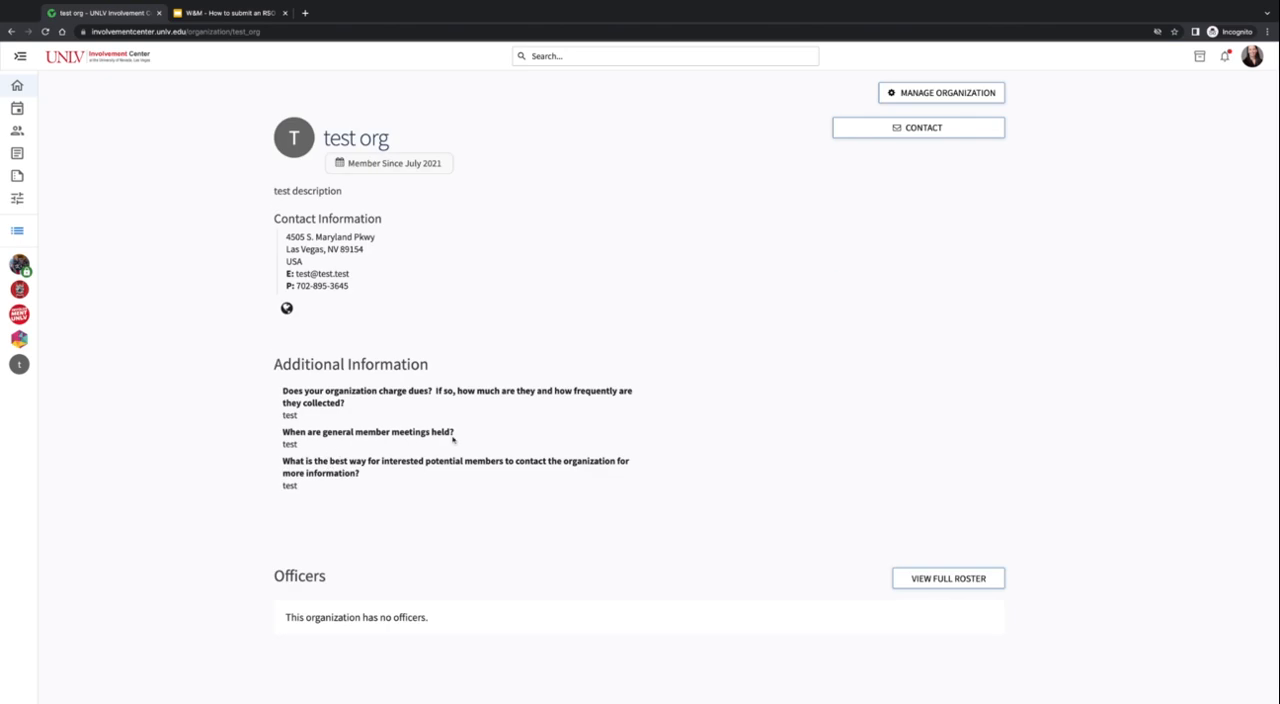
pyautogui.click(904, 93)
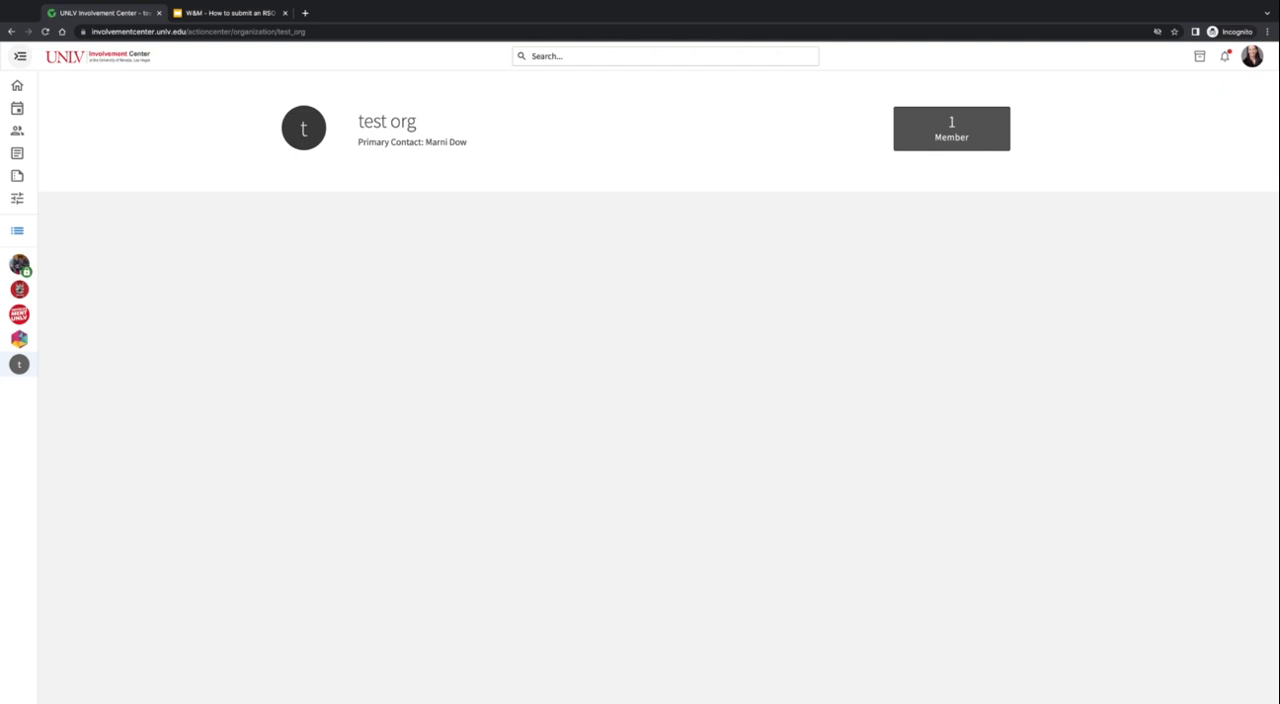
pyautogui.click(19, 56)
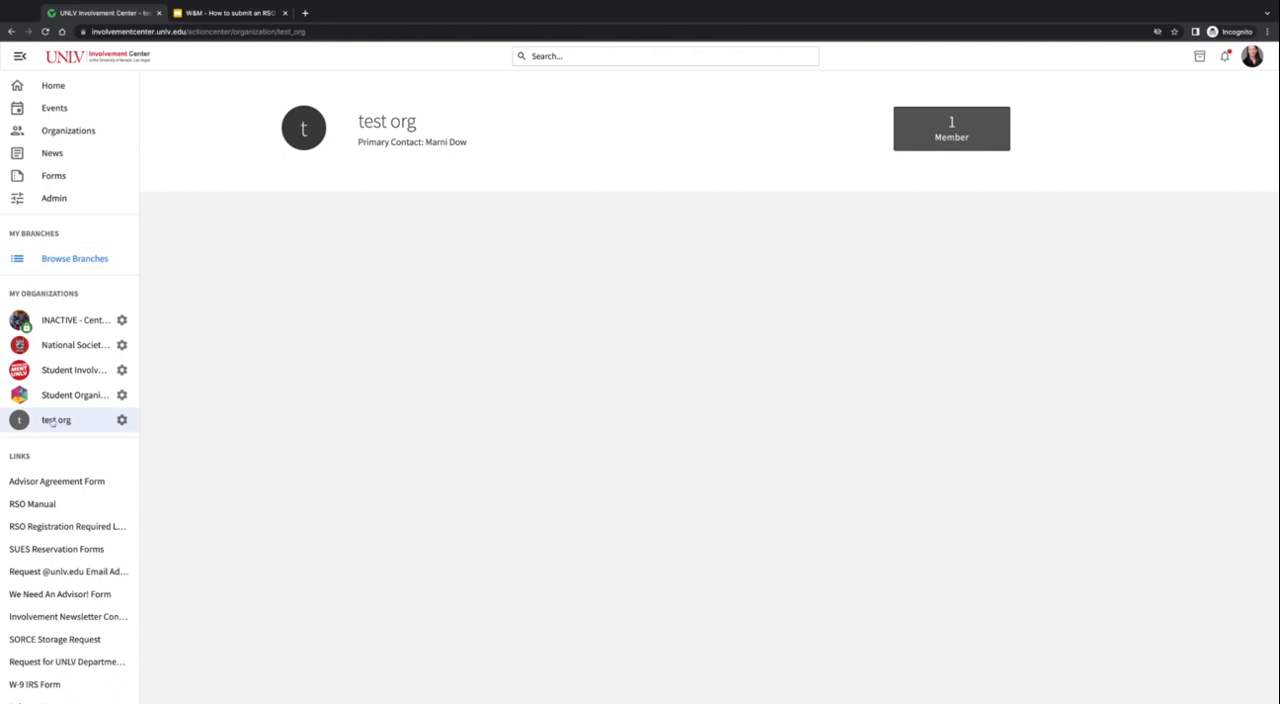
pyautogui.click(122, 420)
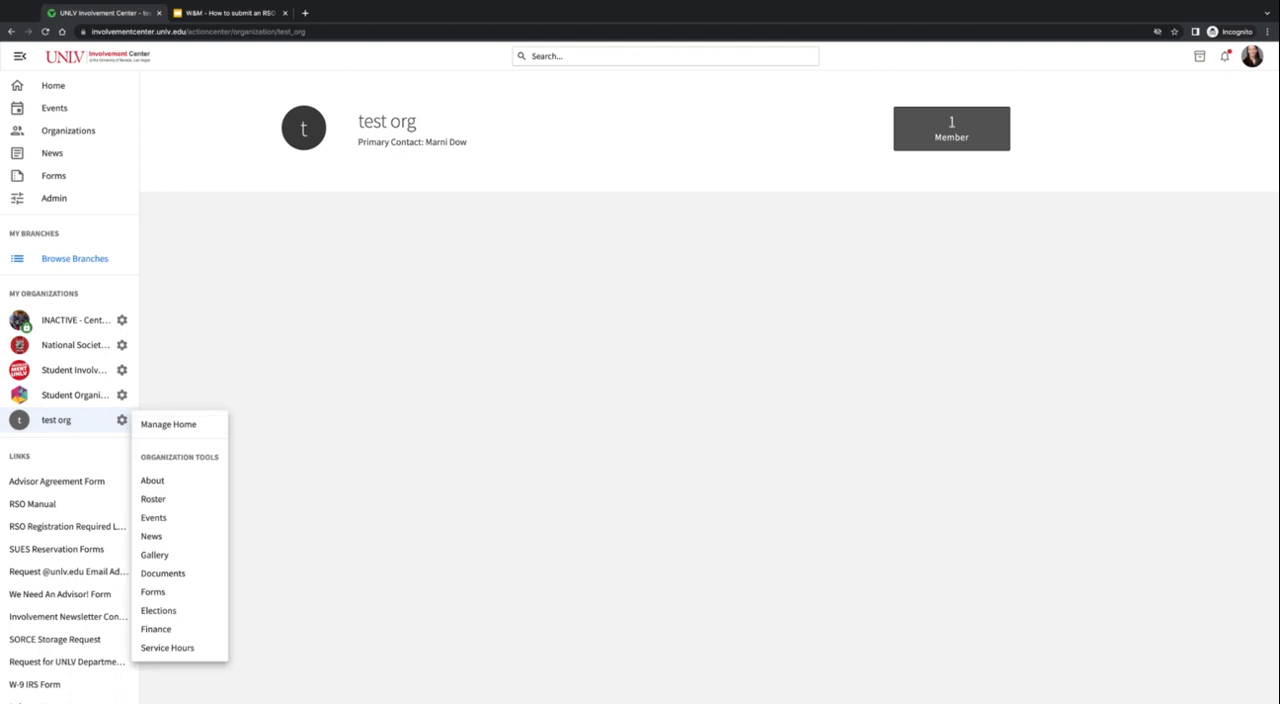
pyautogui.click(166, 631)
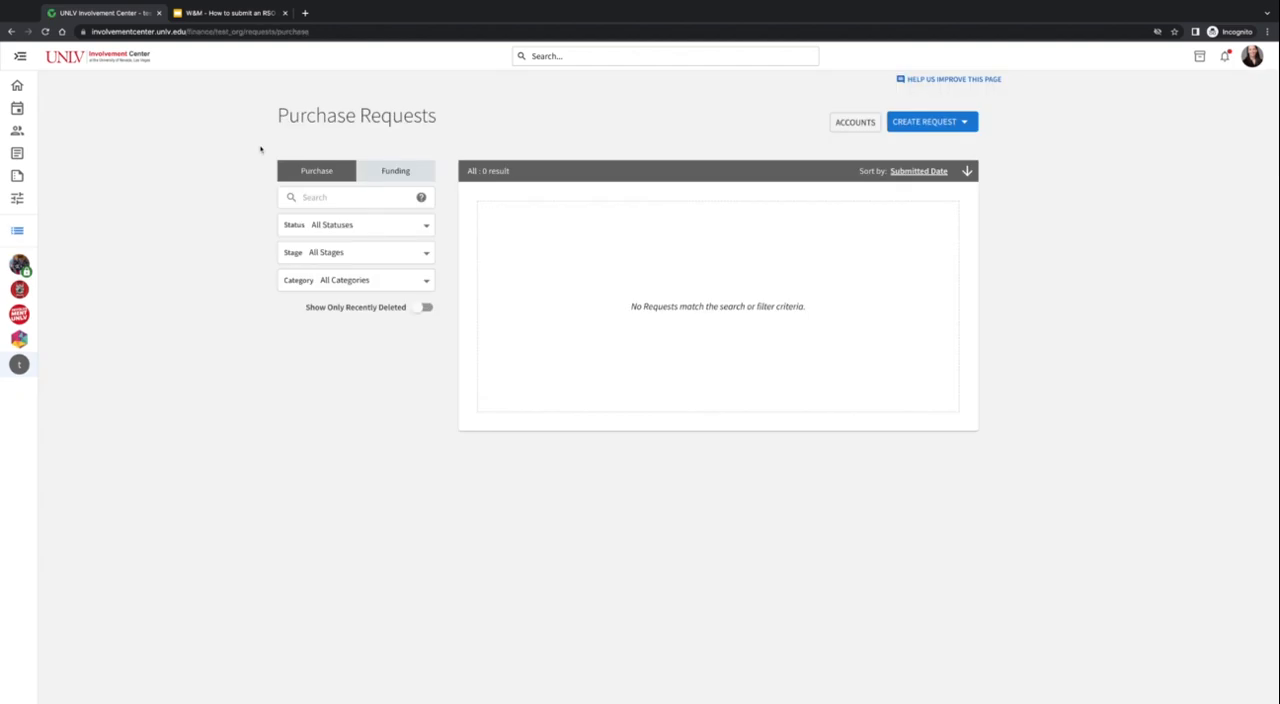
pyautogui.click(425, 177)
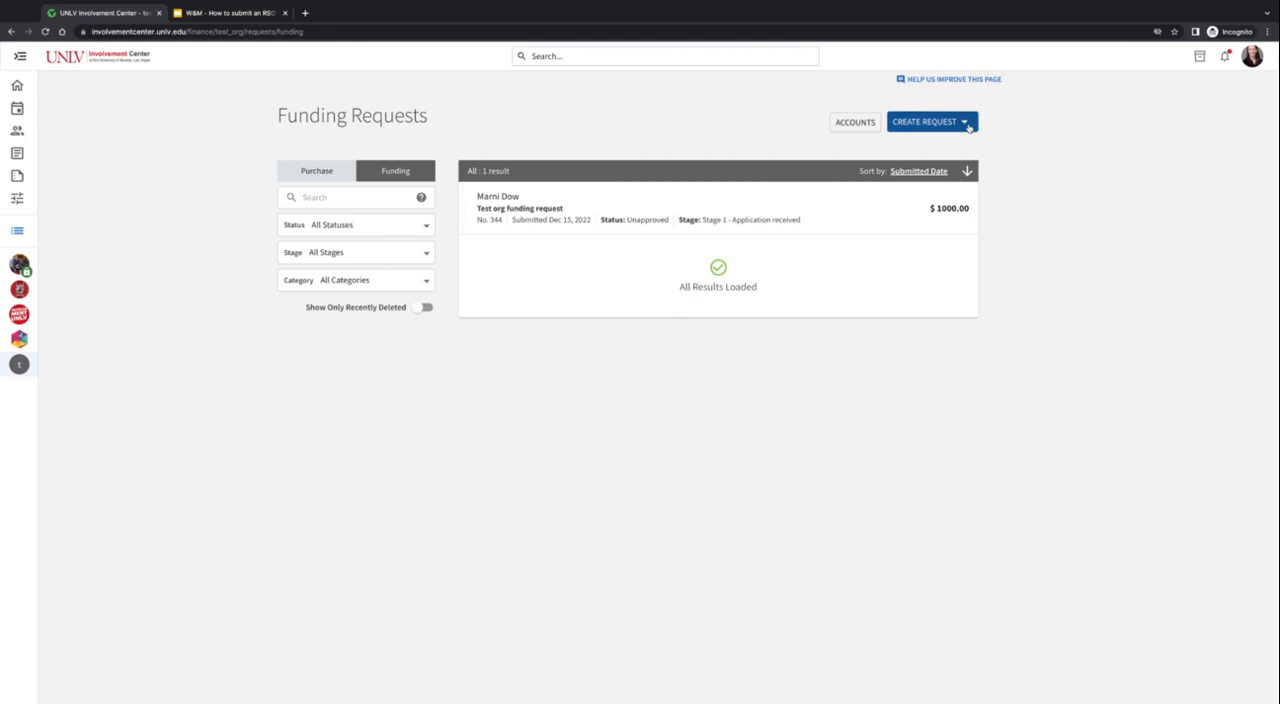
# - Start a new funding request with the subject "Test org funding request" and the description "description"
pyautogui.click(925, 121)
pyautogui.click(936, 148)
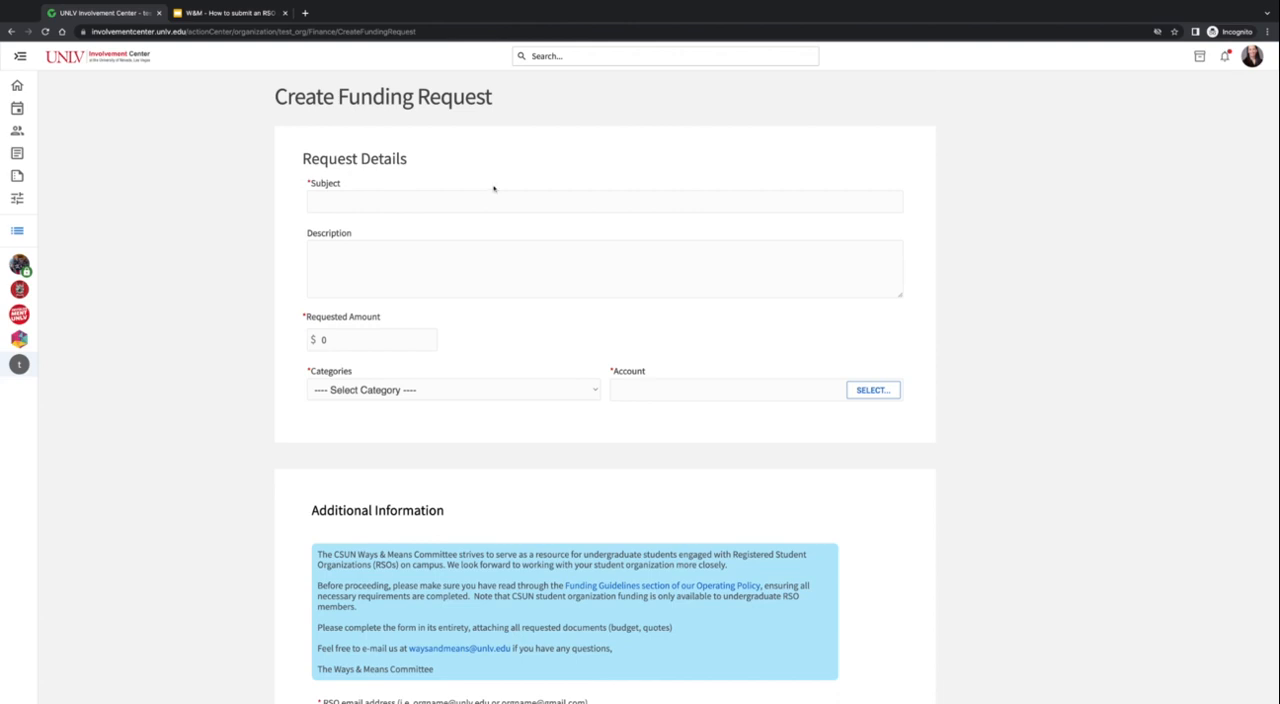
pyautogui.click(450, 200)
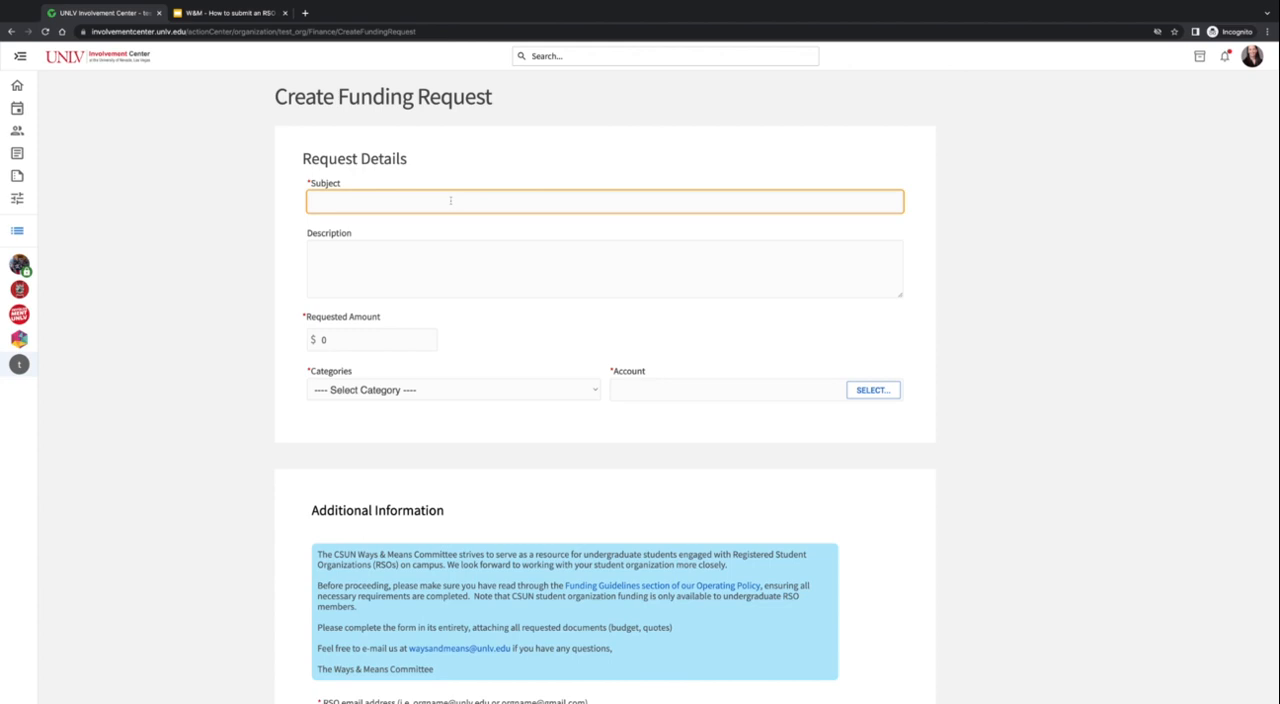
pyautogui.write('Test org funding request')
pyautogui.click(412, 262)
pyautogui.write('desc')
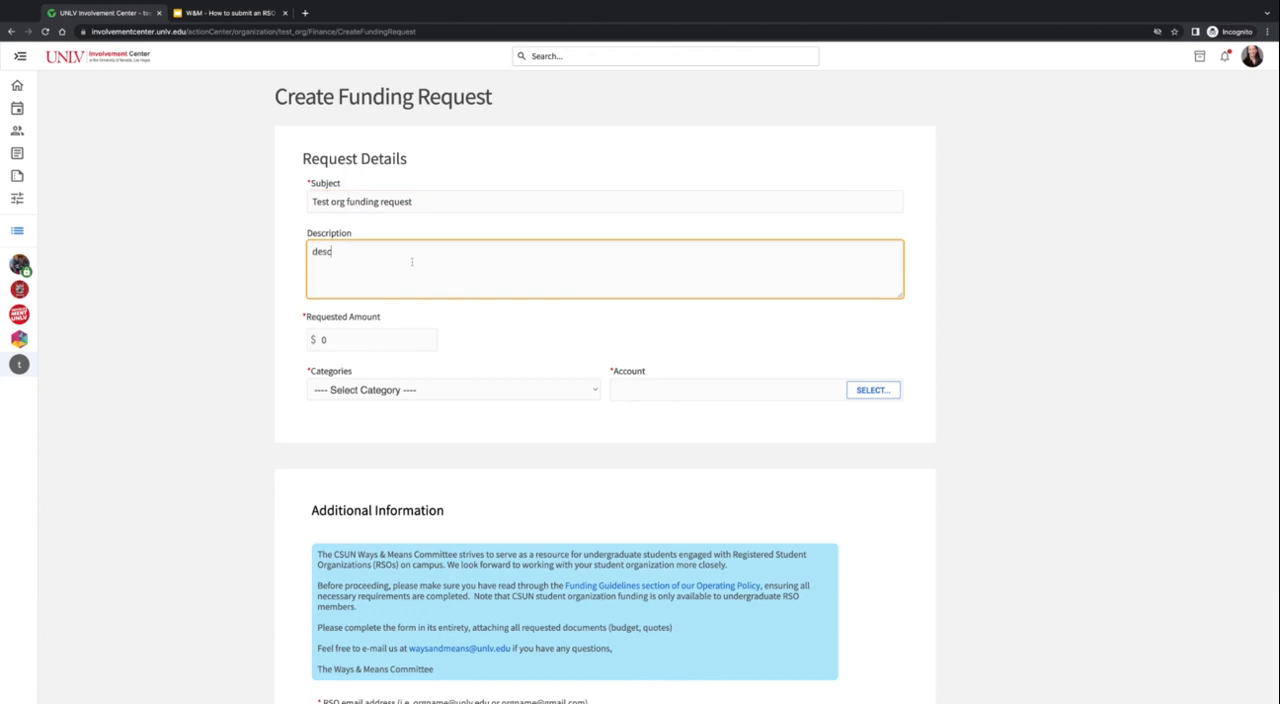
pyautogui.write('ription')
# - Set the requested amount to $1000, the category to CSUN Ways & Means - RSO Funding, and the account to Test org account
pyautogui.click(428, 336)
pyautogui.write('000')
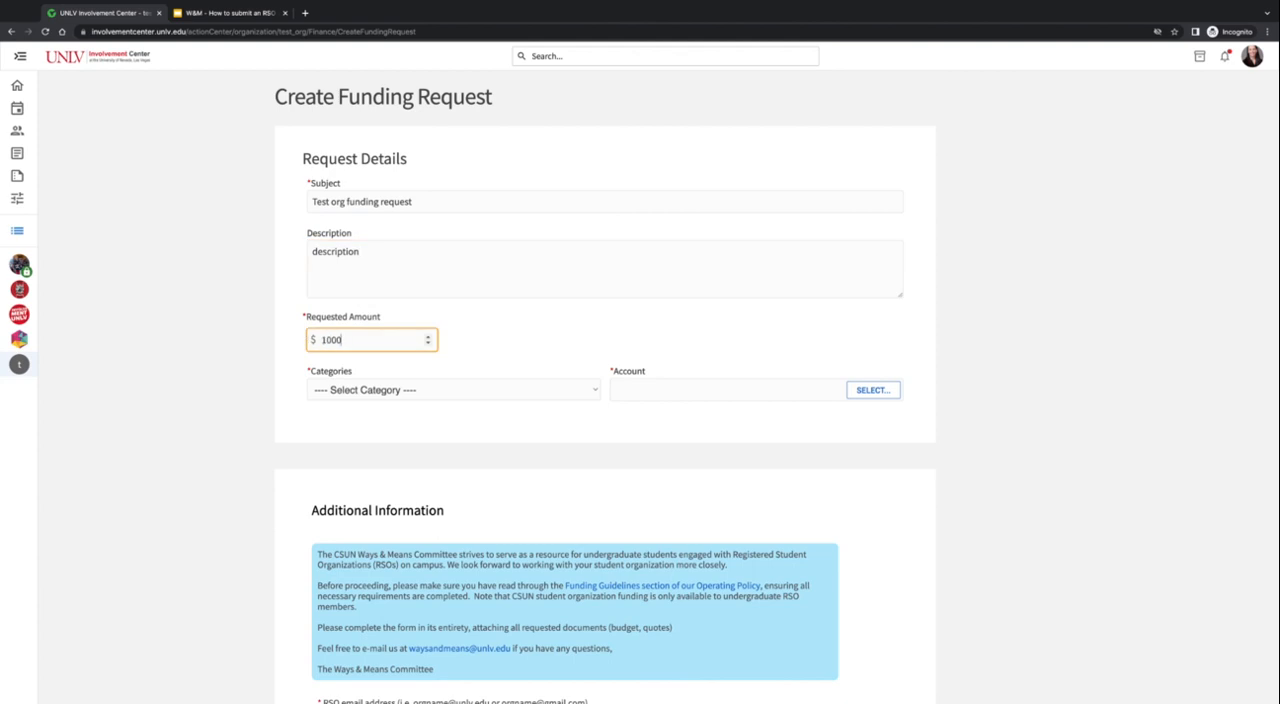
pyautogui.click(404, 390)
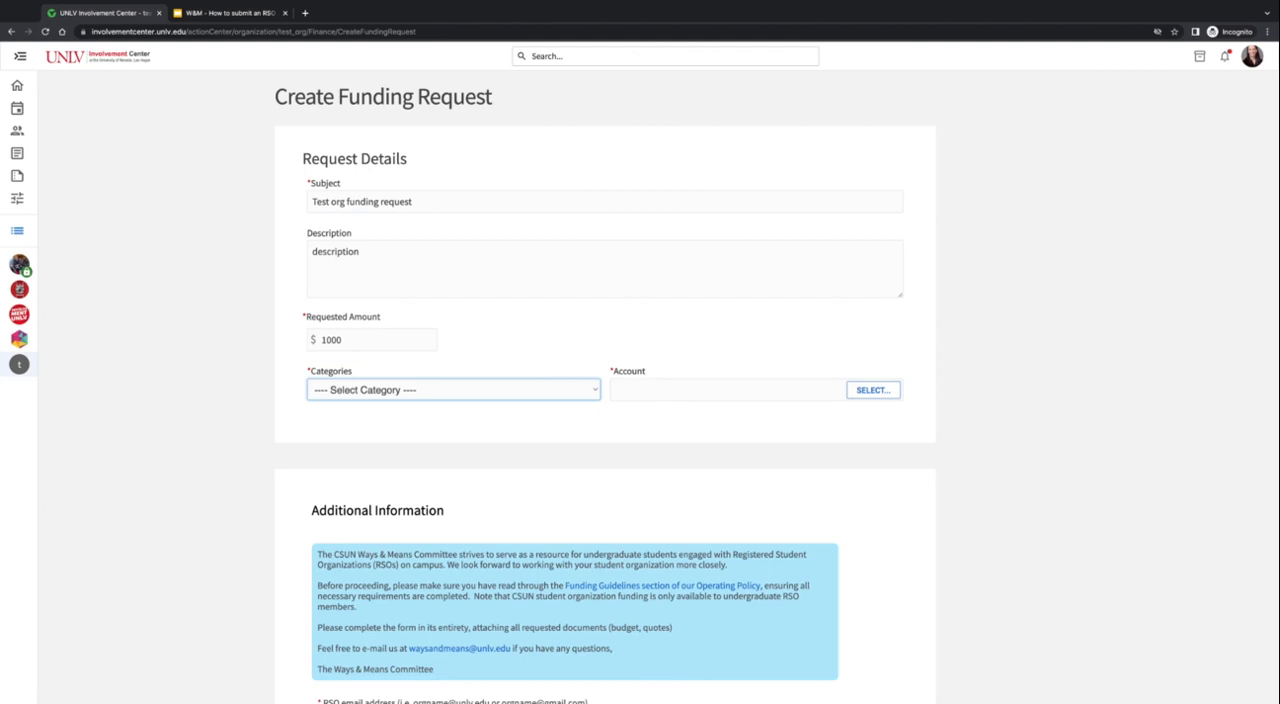
pyautogui.click(503, 418)
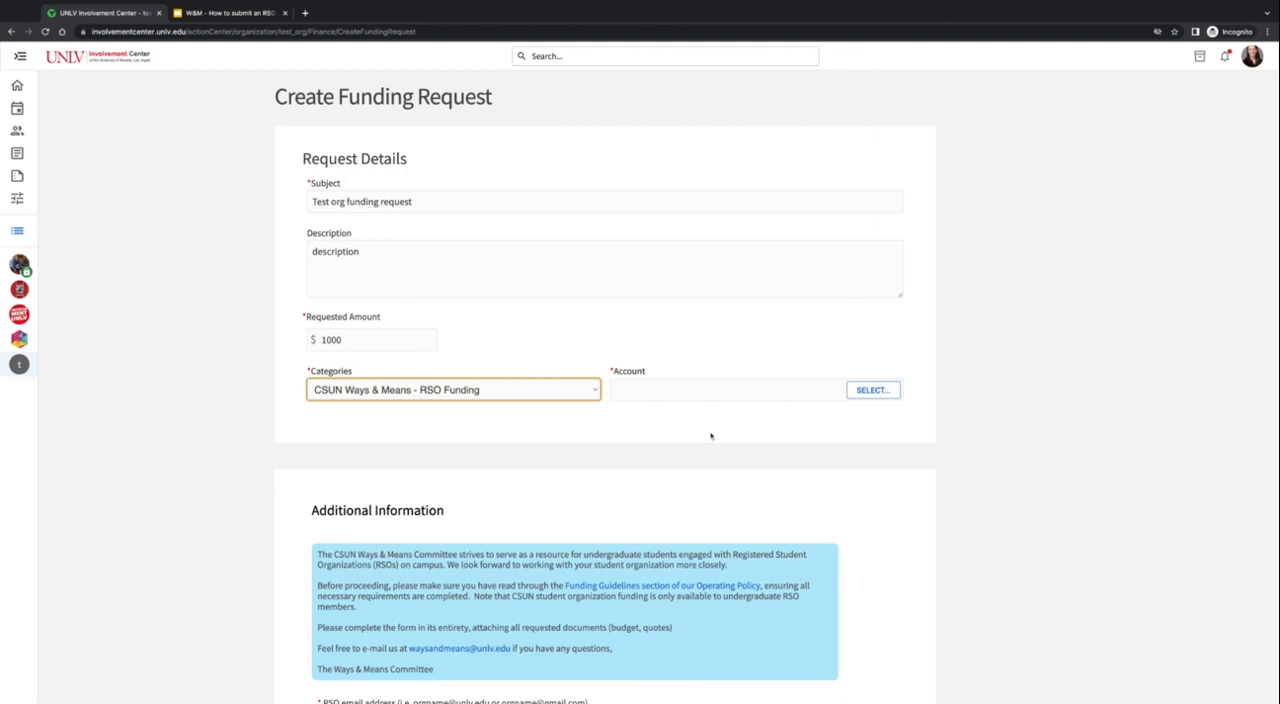
pyautogui.click(876, 394)
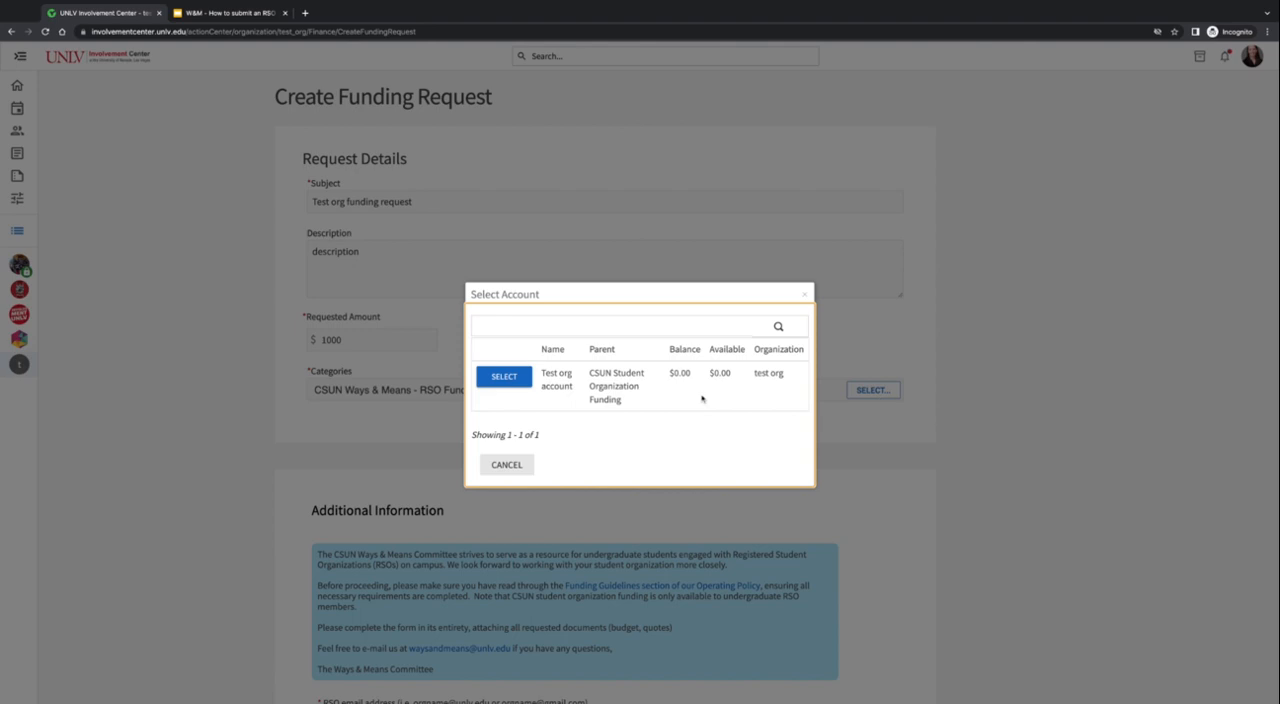
pyautogui.click(506, 377)
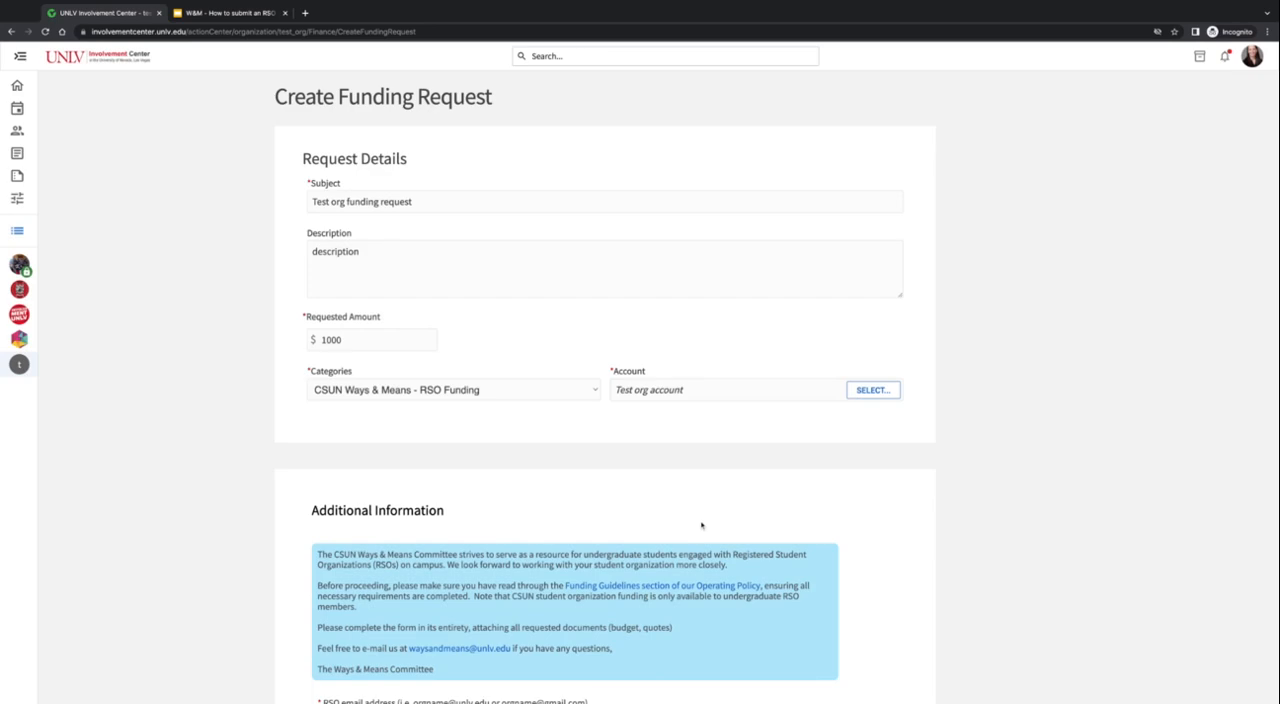
# - Fill in the RSO email address and the cell phone number under Additional Information
pyautogui.scroll(-1, 875, 511)
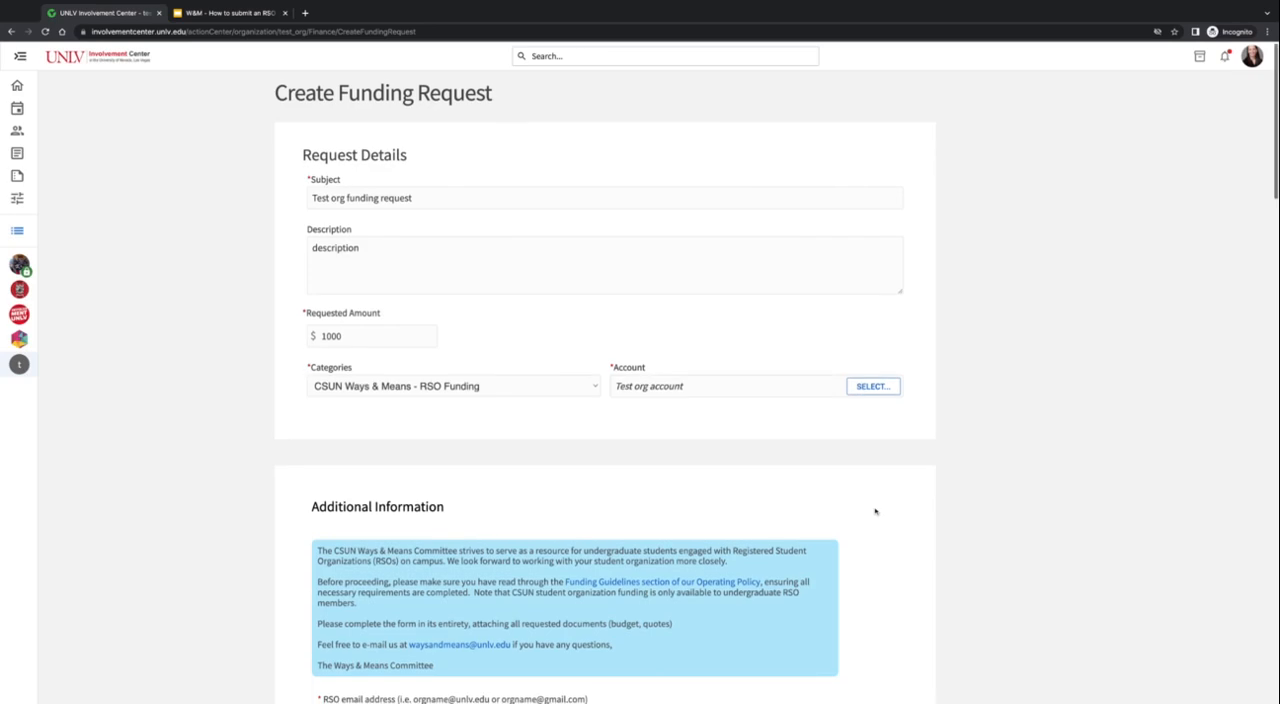
pyautogui.scroll(-3, 875, 511)
pyautogui.scroll(-2, 883, 471)
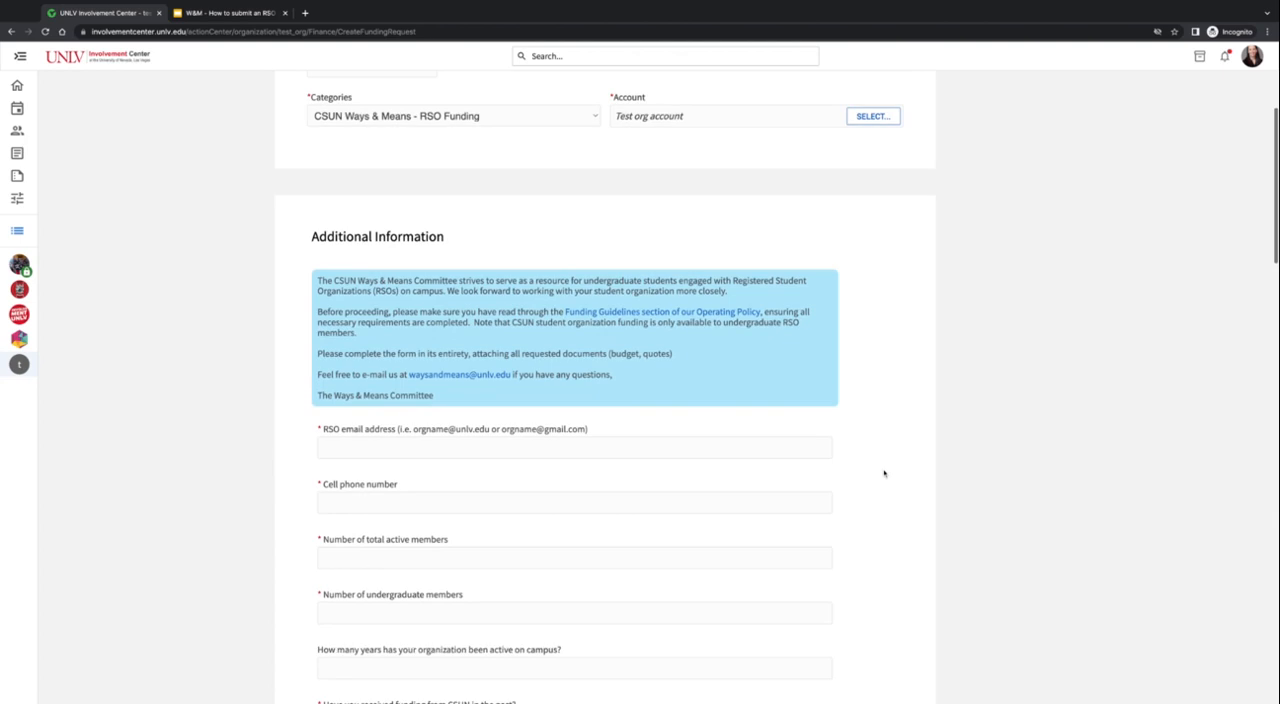
pyautogui.scroll(-1, 884, 473)
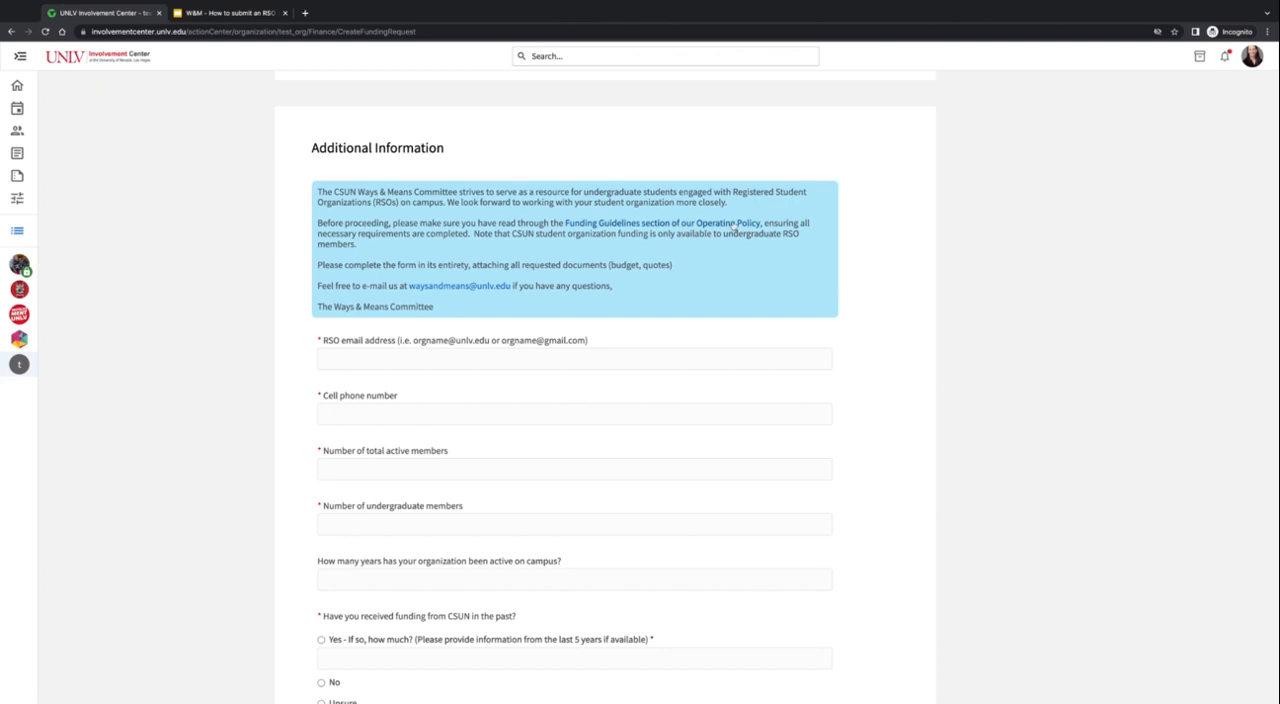
pyautogui.scroll(-1, 783, 280)
pyautogui.click(508, 322)
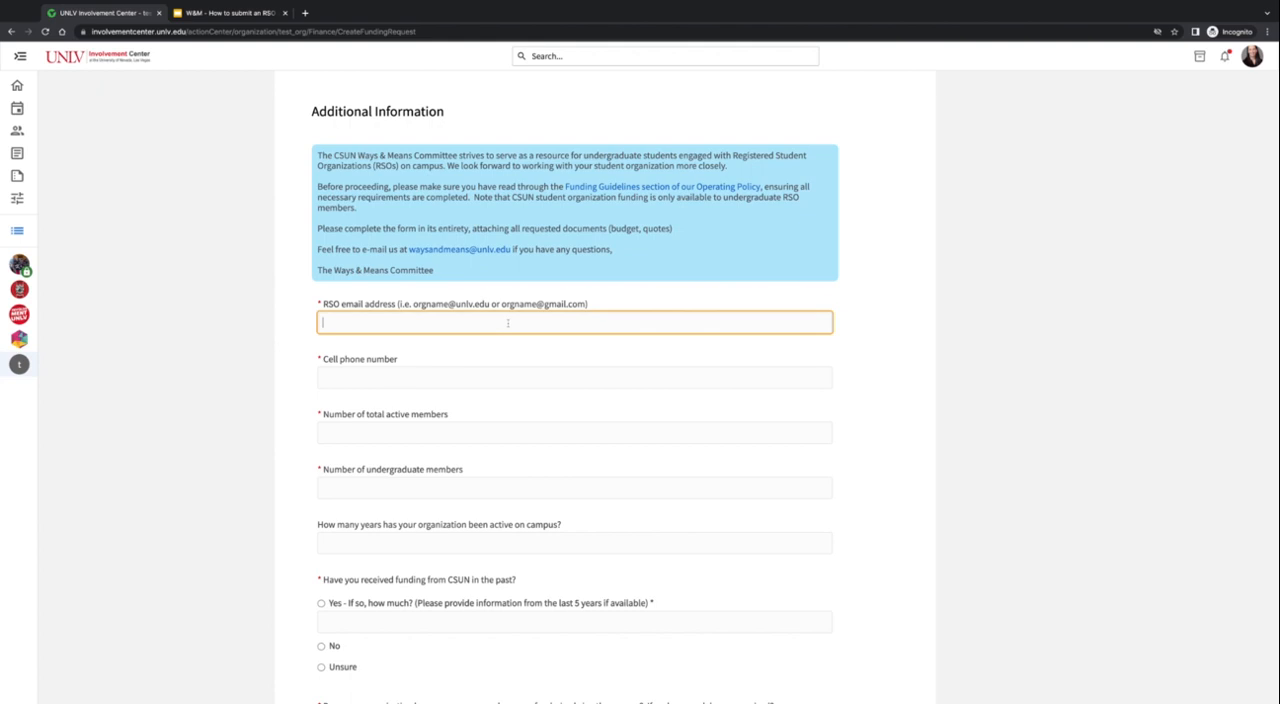
pyautogui.click(444, 376)
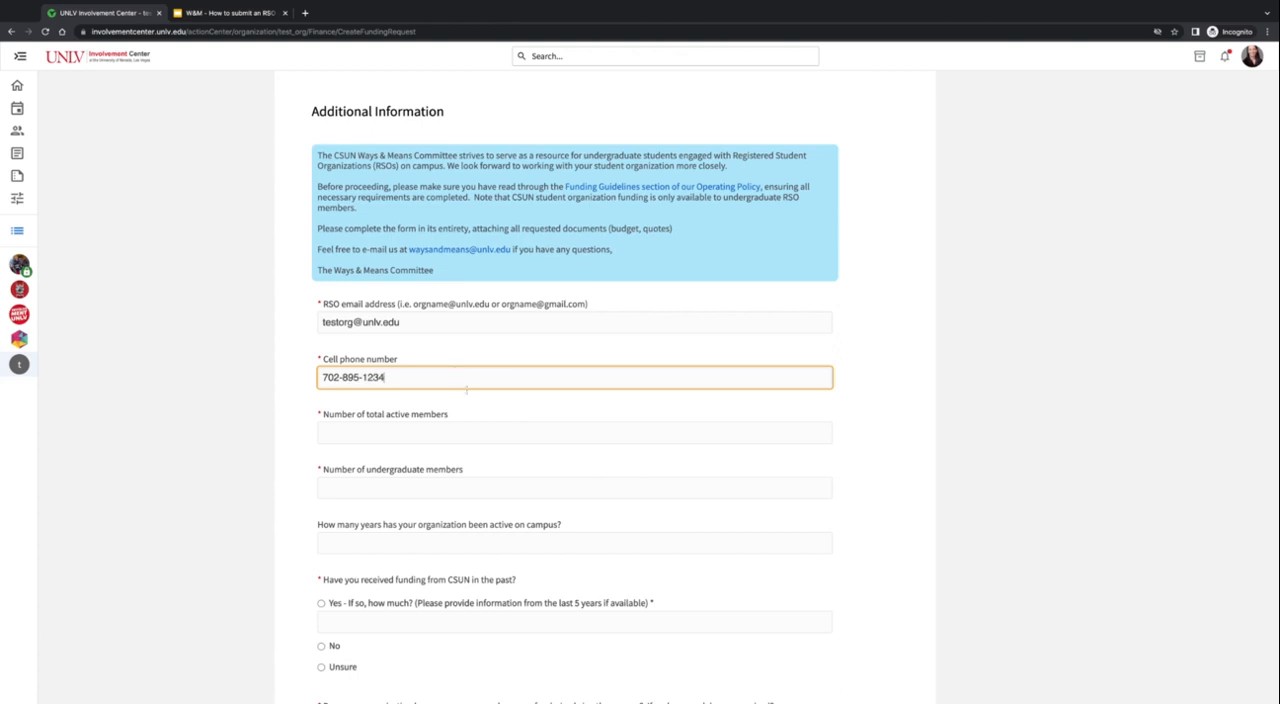
# - Enter 50 total active members, 40 undergraduate members, and 2 years active on campus
pyautogui.click(495, 434)
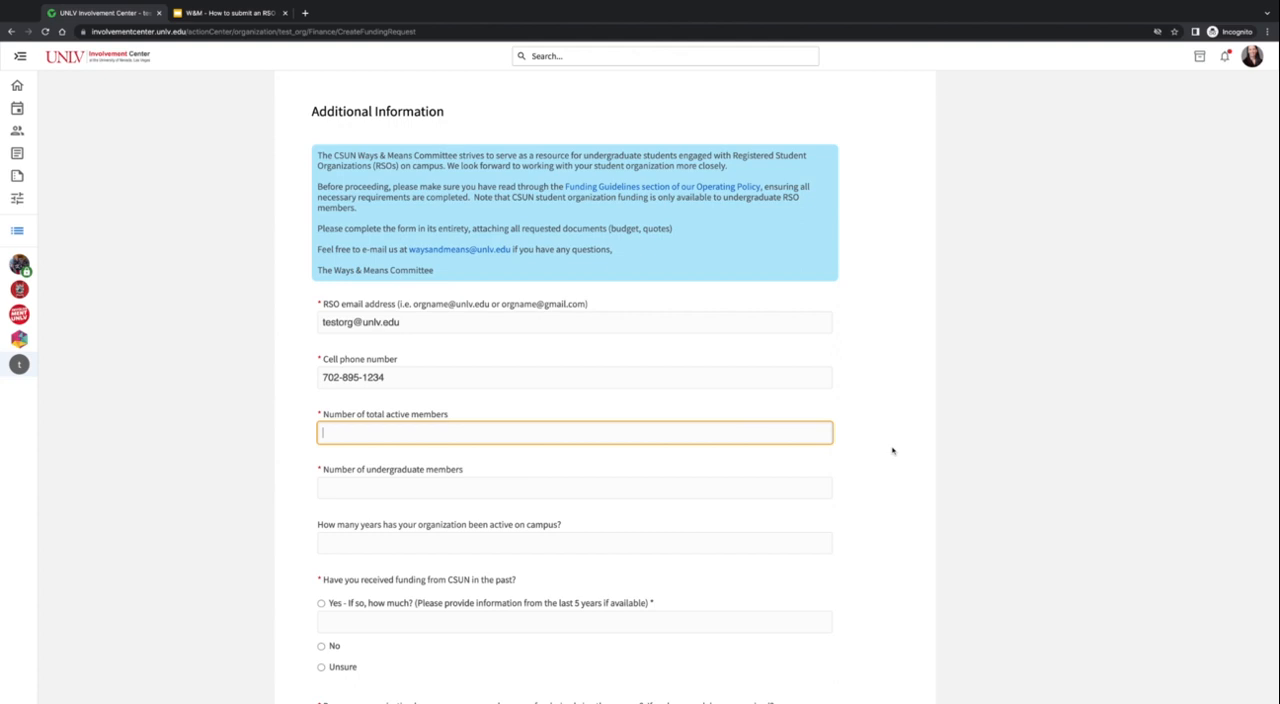
pyautogui.write('50')
pyautogui.click(368, 492)
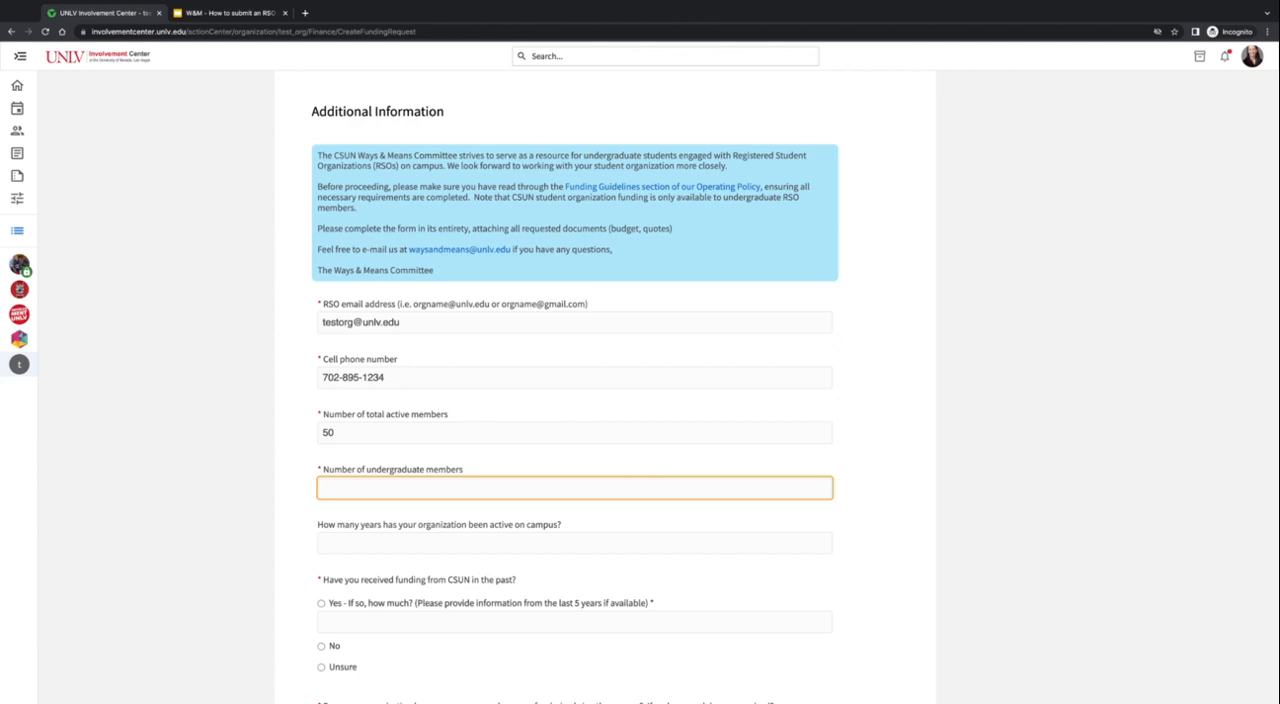
pyautogui.write('4')
pyautogui.write('0')
pyautogui.scroll(-1, 1032, 480)
pyautogui.click(535, 413)
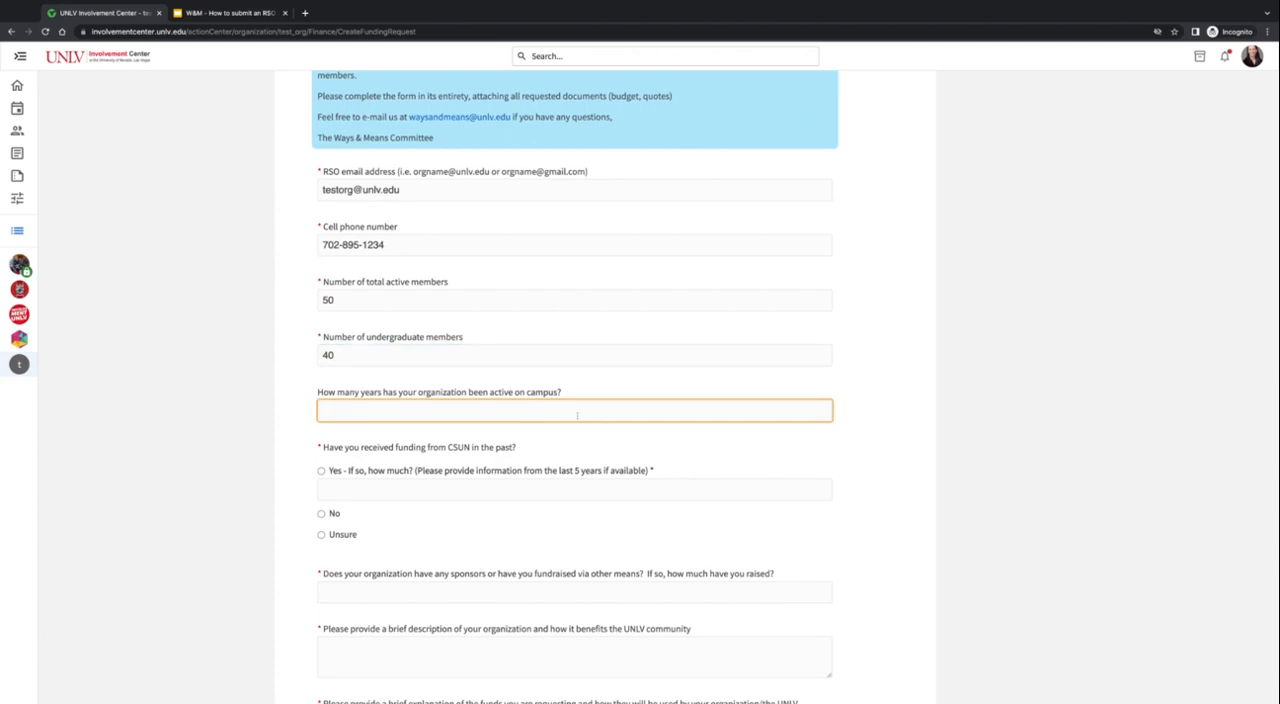
pyautogui.write('2')
# - Answer Yes to having received past CSUN funding and give the amounts as "$2500 in 2021, $2,000 in 2020"
pyautogui.scroll(-1, 807, 448)
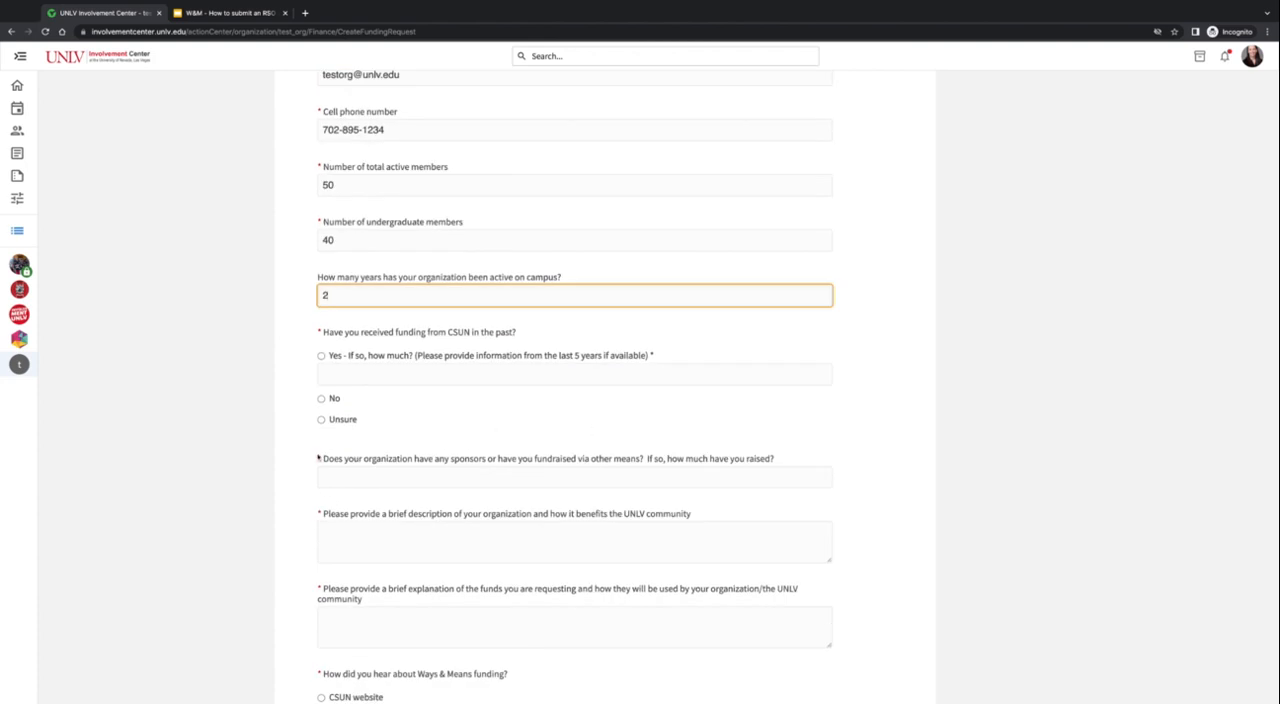
pyautogui.click(322, 356)
pyautogui.click(517, 377)
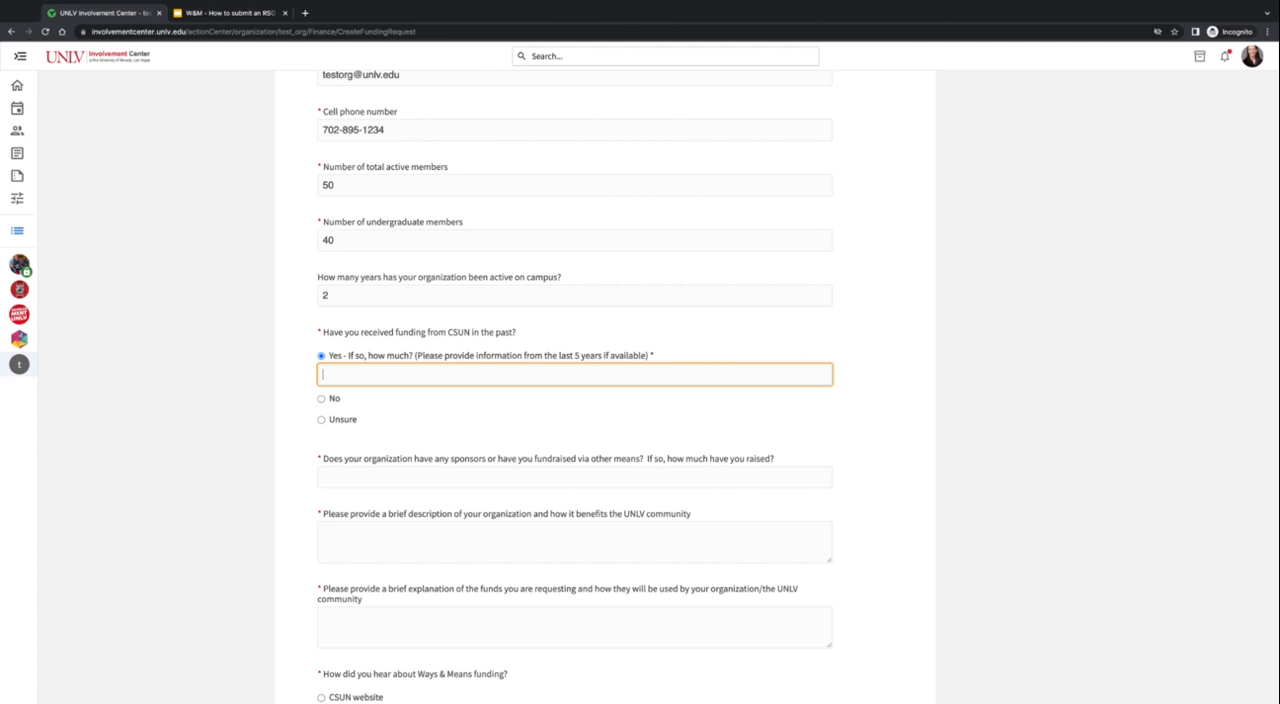
pyautogui.write('$2500 in 2021, $')
pyautogui.write(',000 in 2020')
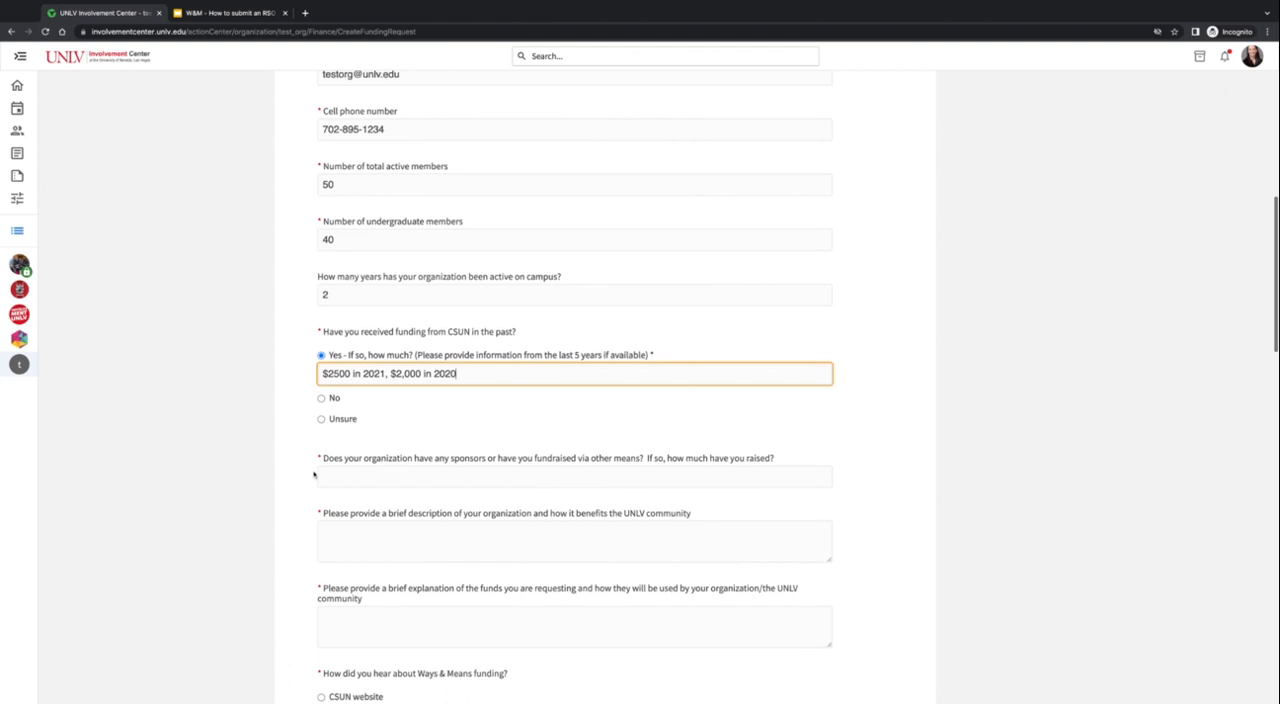
# - Answer the sponsors and fundraising question with "Bake sale, percentage sale at Chipotle, craft fair"
pyautogui.scroll(-2, 314, 473)
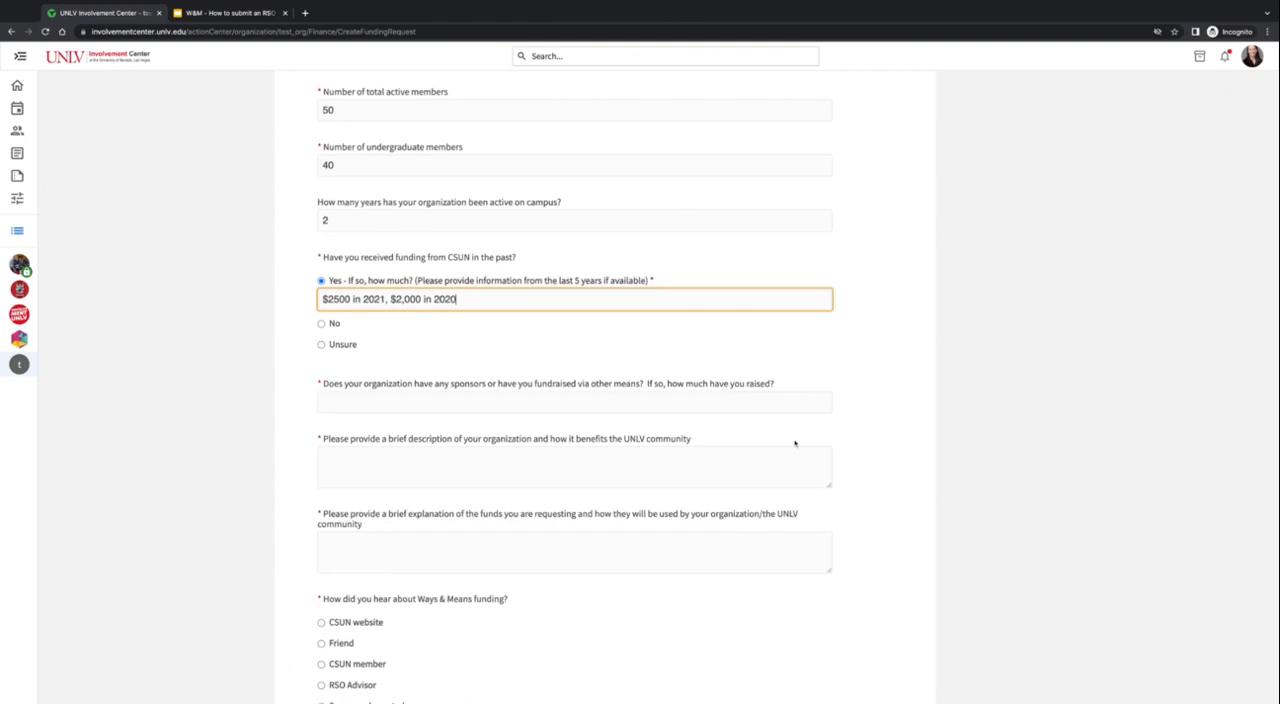
pyautogui.click(690, 407)
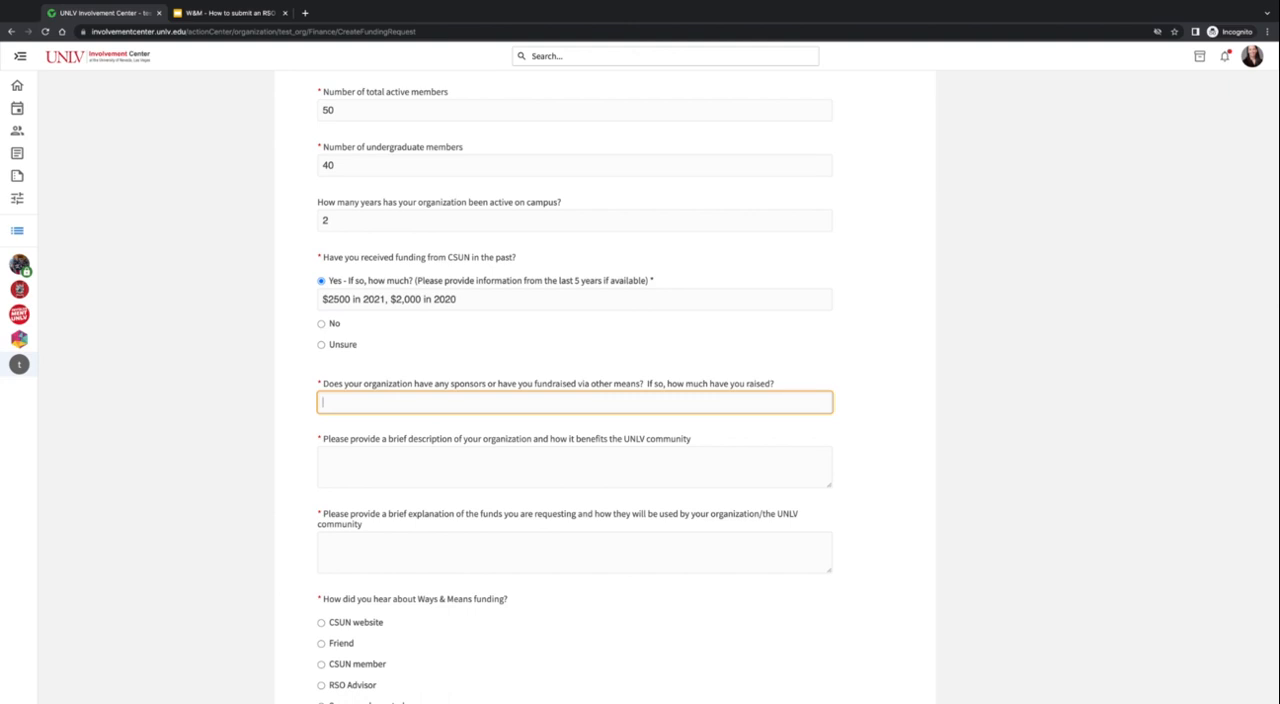
pyautogui.write('Bake sale')
pyautogui.write(', percentage')
pyautogui.write(' sale at Ch')
pyautogui.write('i')
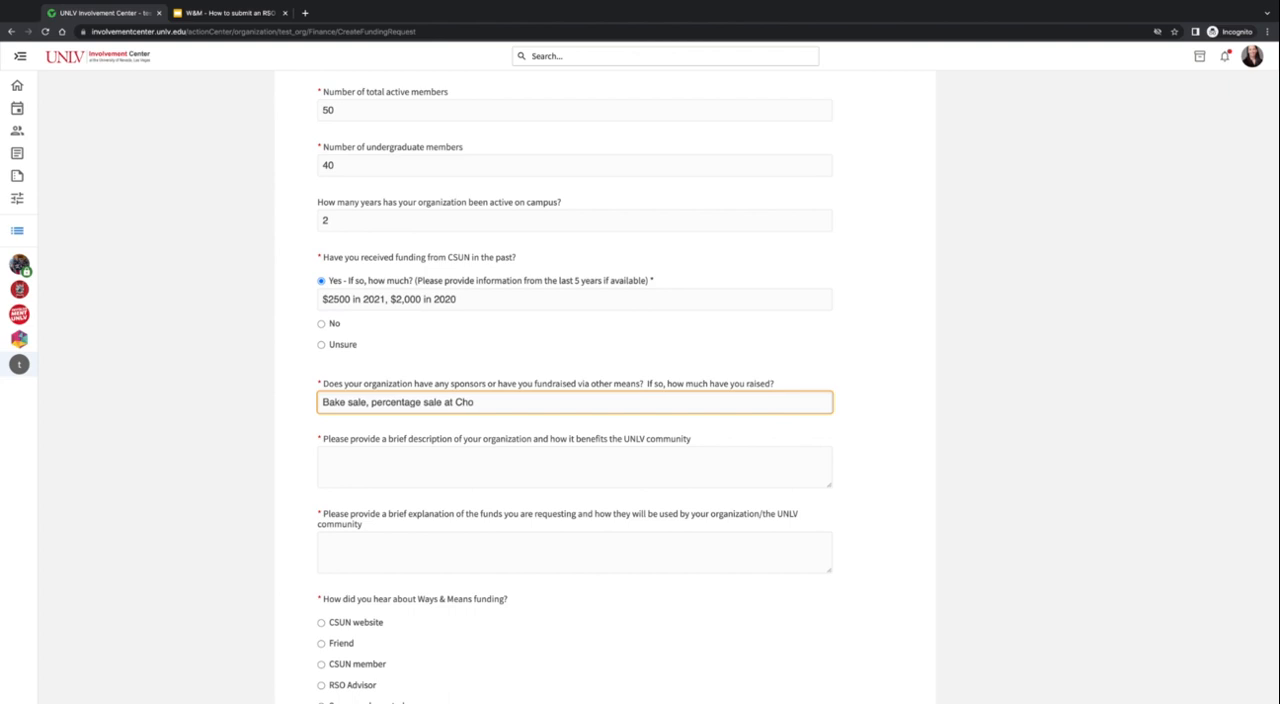
pyautogui.write('potle, craft fair')
# - Enter "Test" for both the organization description and the funds explanation, and choose CSUN website as how Ways & Means funding was heard about
pyautogui.scroll(-2, 889, 440)
pyautogui.click(603, 384)
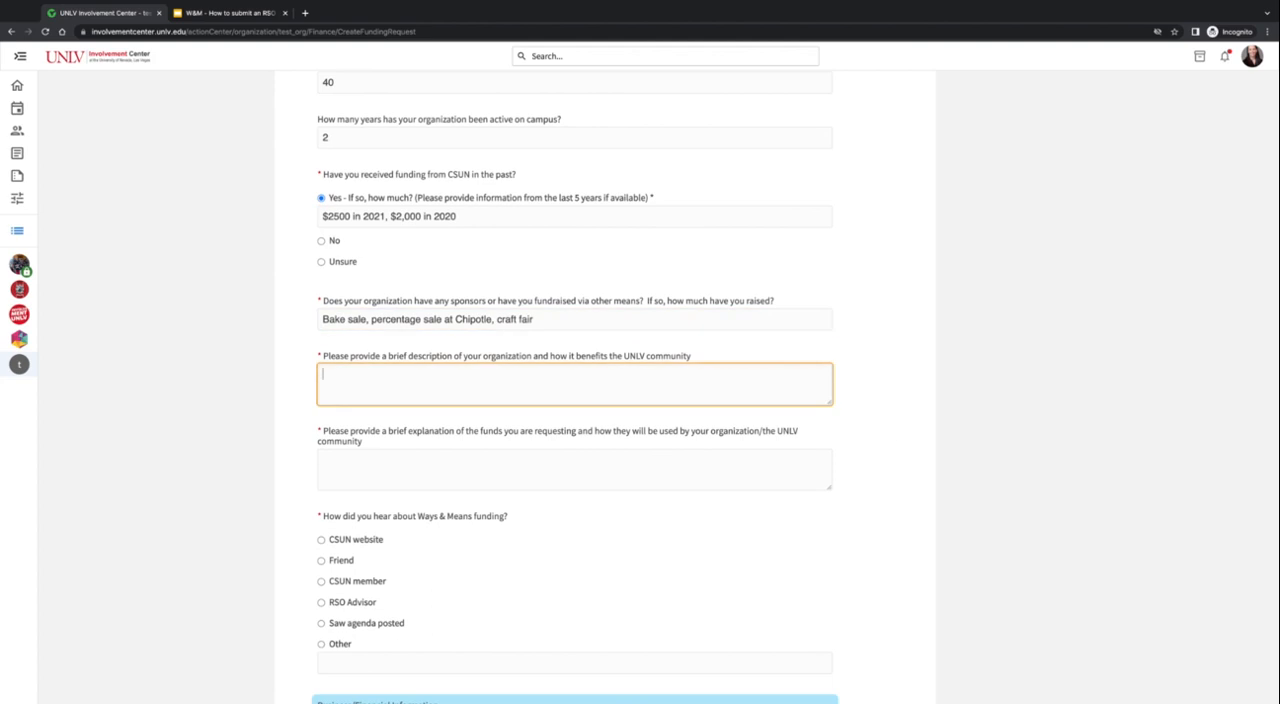
pyautogui.write('Test')
pyautogui.click(386, 467)
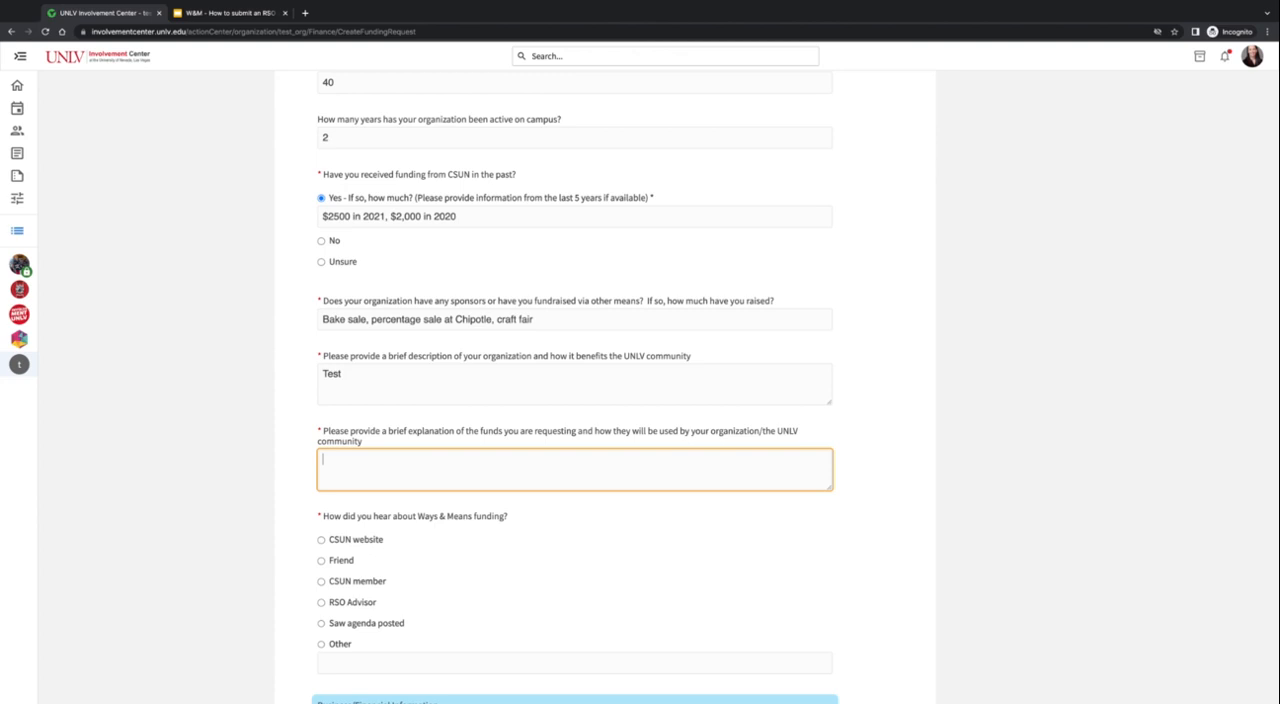
pyautogui.write('Test')
pyautogui.scroll(-3, 309, 463)
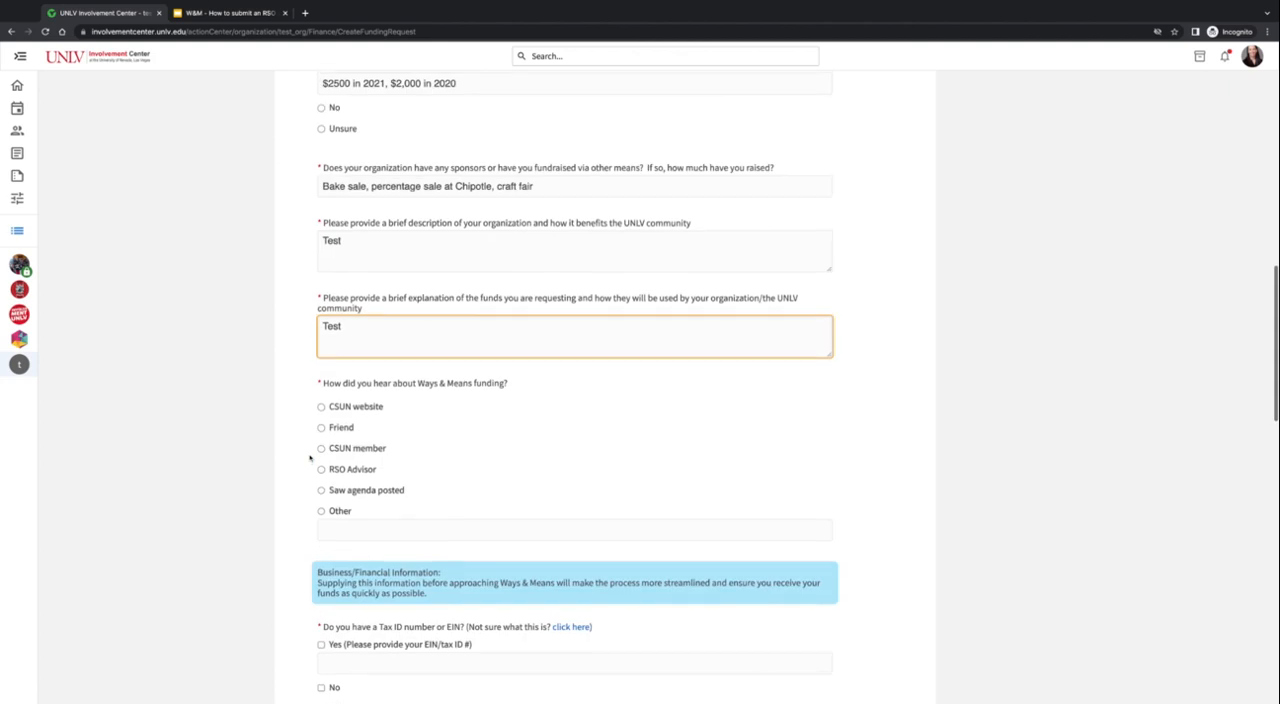
pyautogui.click(348, 409)
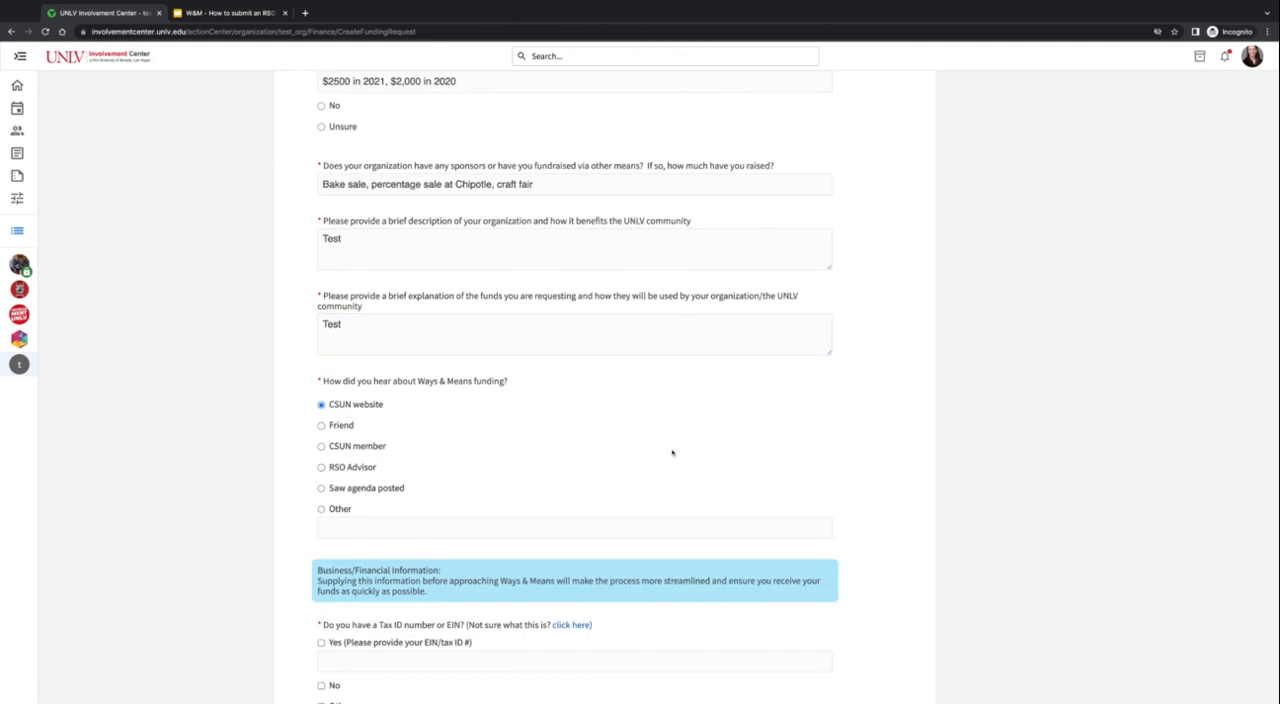
# - Answer Yes to having a Tax ID number or EIN and fill its field with hash-sign placeholders
pyautogui.scroll(-7, 672, 453)
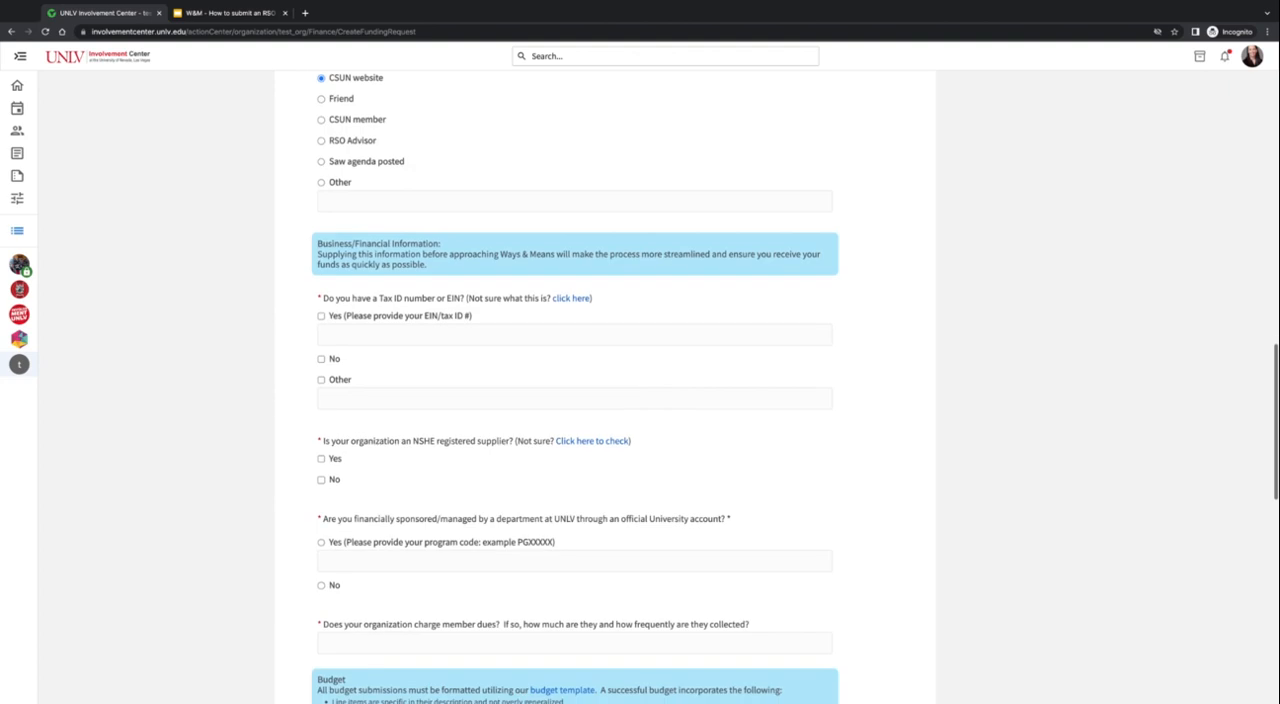
pyautogui.scroll(-1, 806, 452)
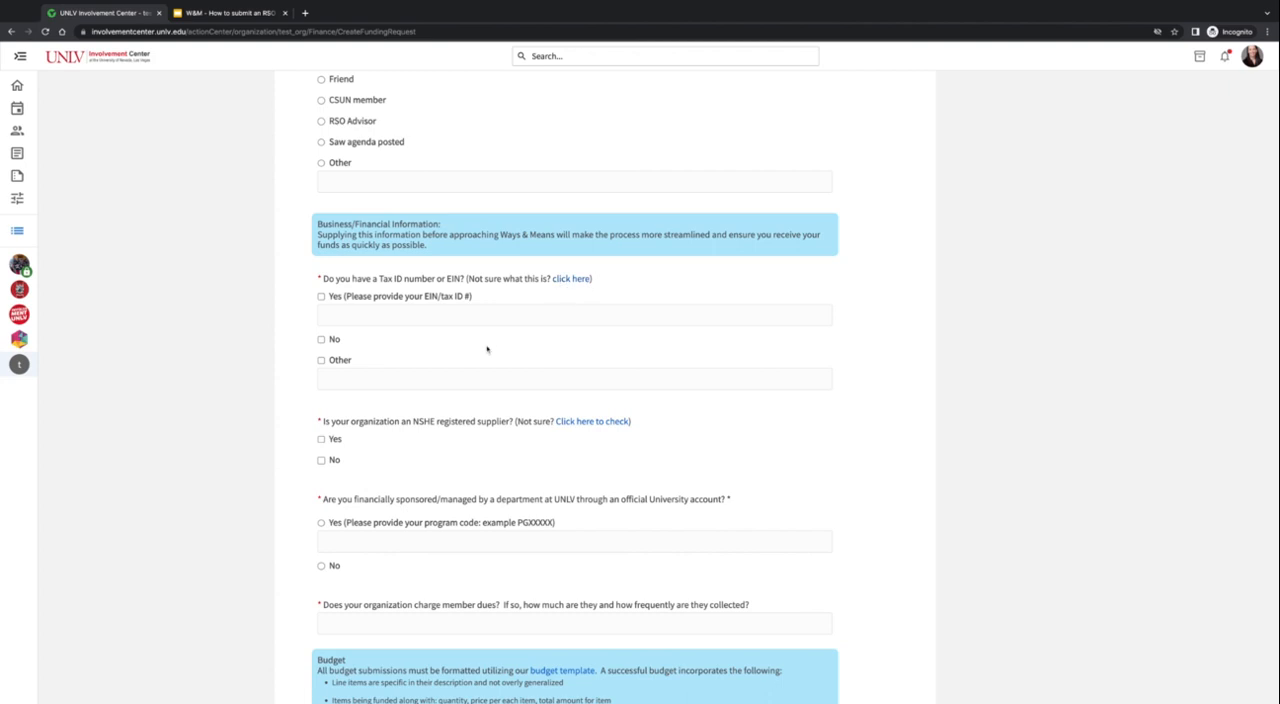
pyautogui.click(322, 298)
pyautogui.click(336, 314)
pyautogui.write('#######')
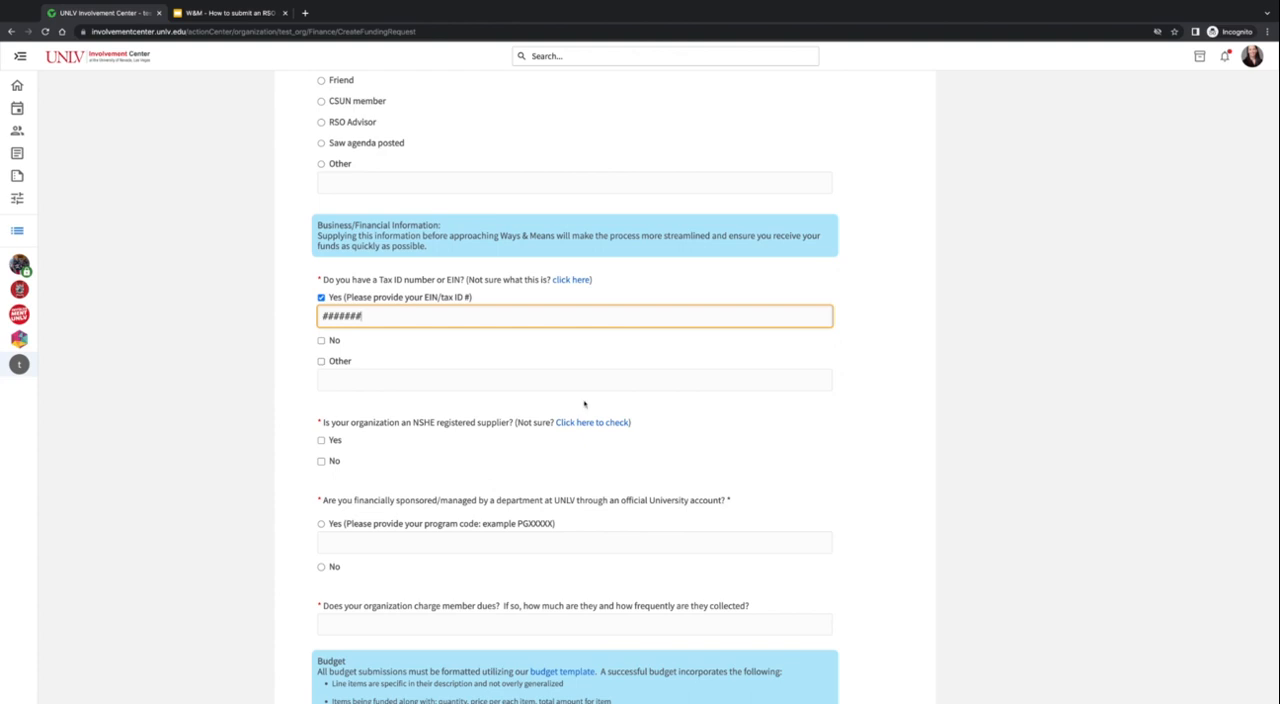
# - Answer Yes to being an NSHE registered supplier and No to being financially sponsored or managed by a UNLV department
pyautogui.scroll(-2, 586, 403)
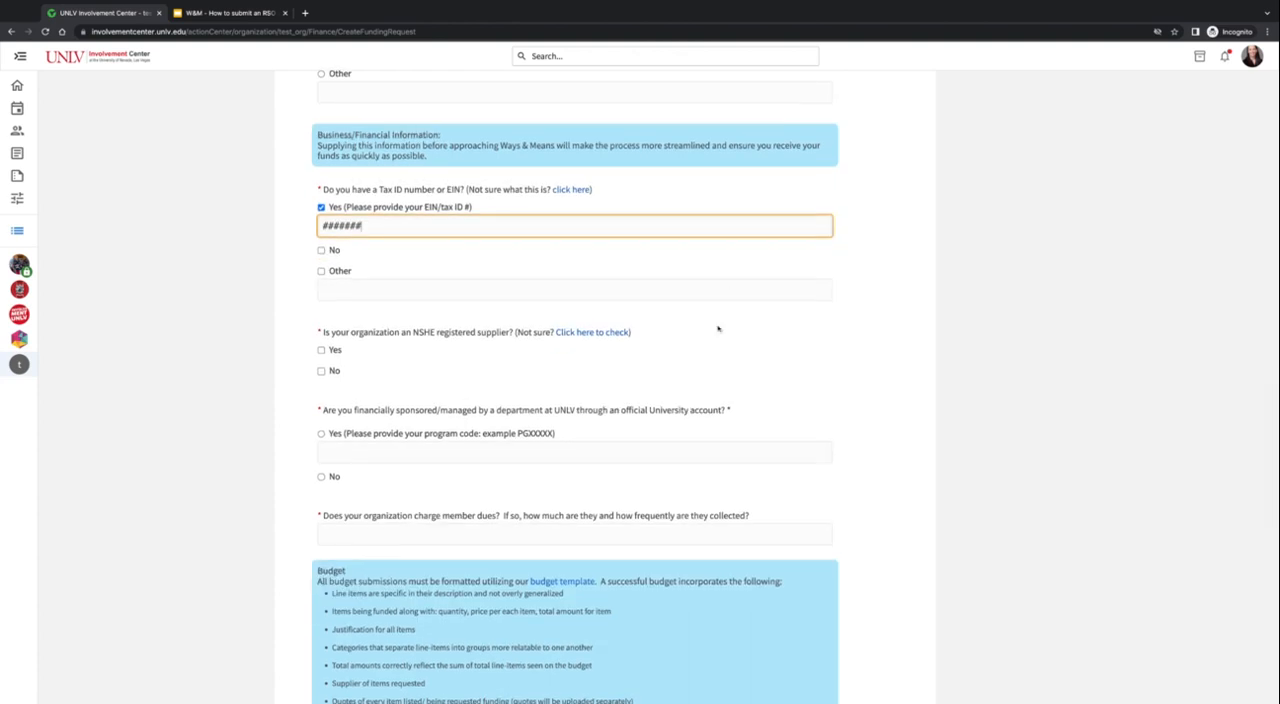
pyautogui.scroll(-1, 717, 329)
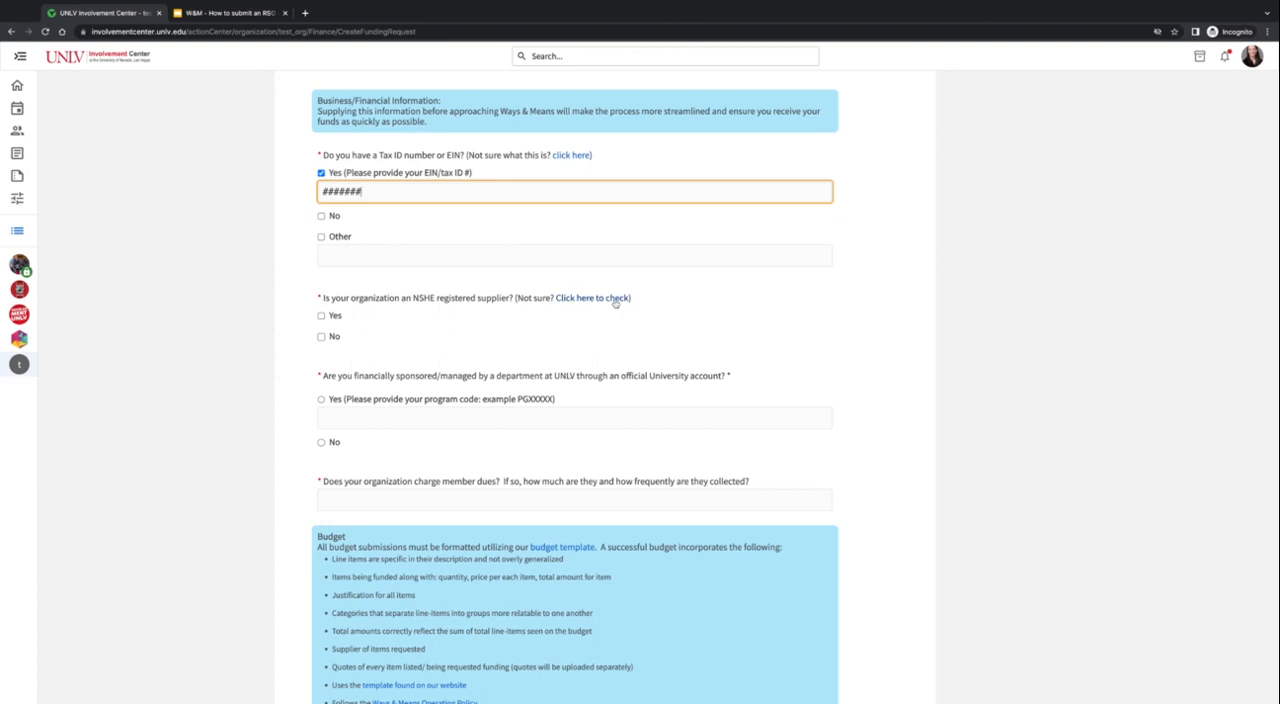
pyautogui.click(321, 316)
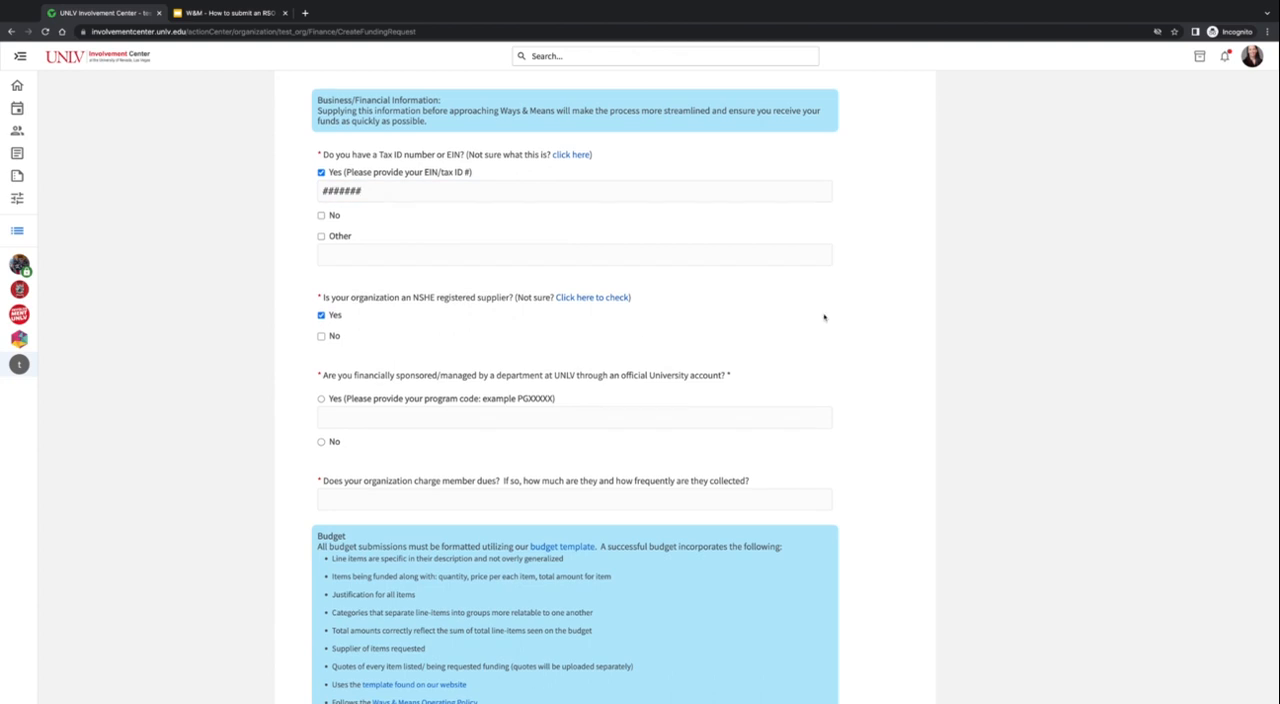
pyautogui.scroll(-1, 824, 318)
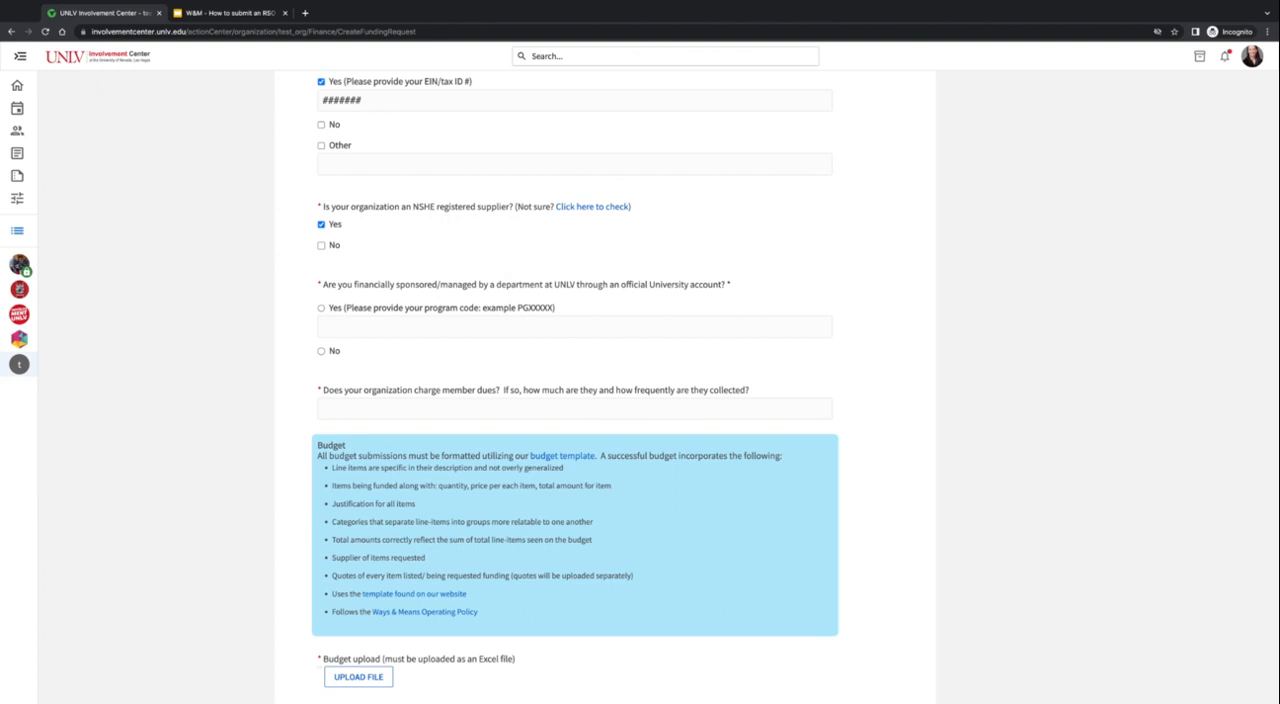
pyautogui.click(322, 351)
# - Enter "$50 per year" as the answer to the member dues question
pyautogui.scroll(-1, 550, 316)
pyautogui.scroll(-1, 550, 316)
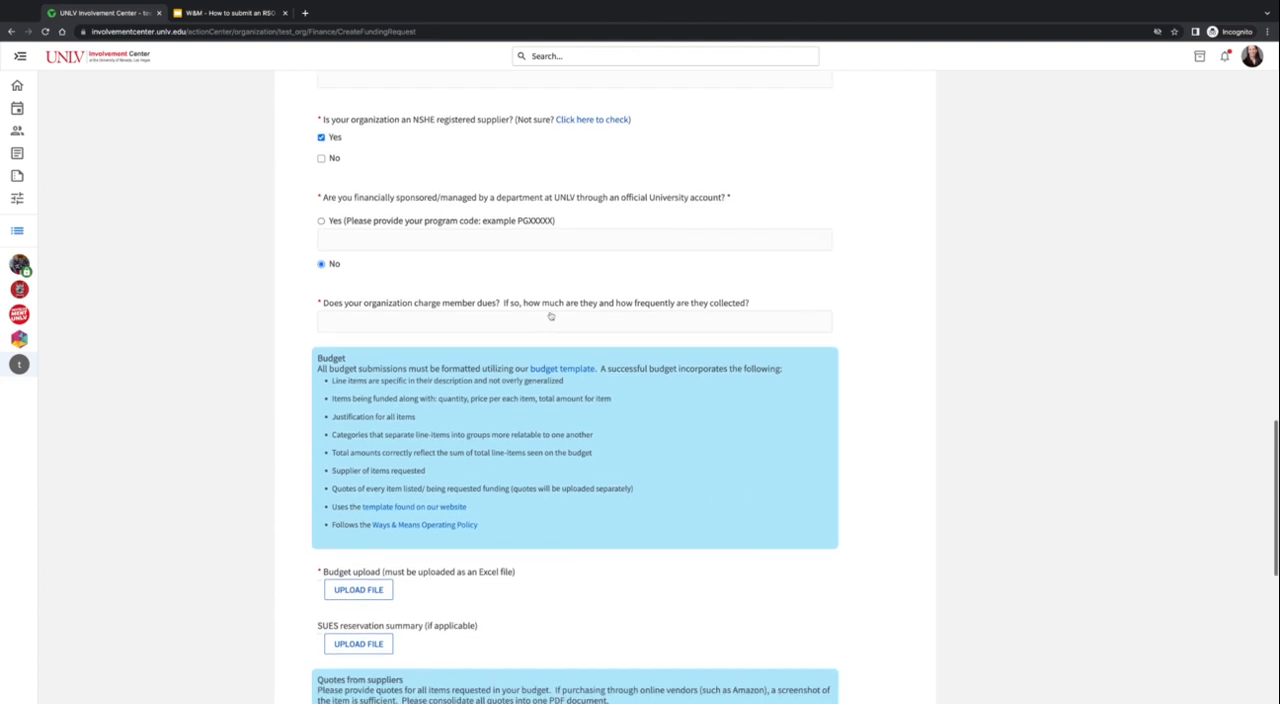
pyautogui.click(556, 321)
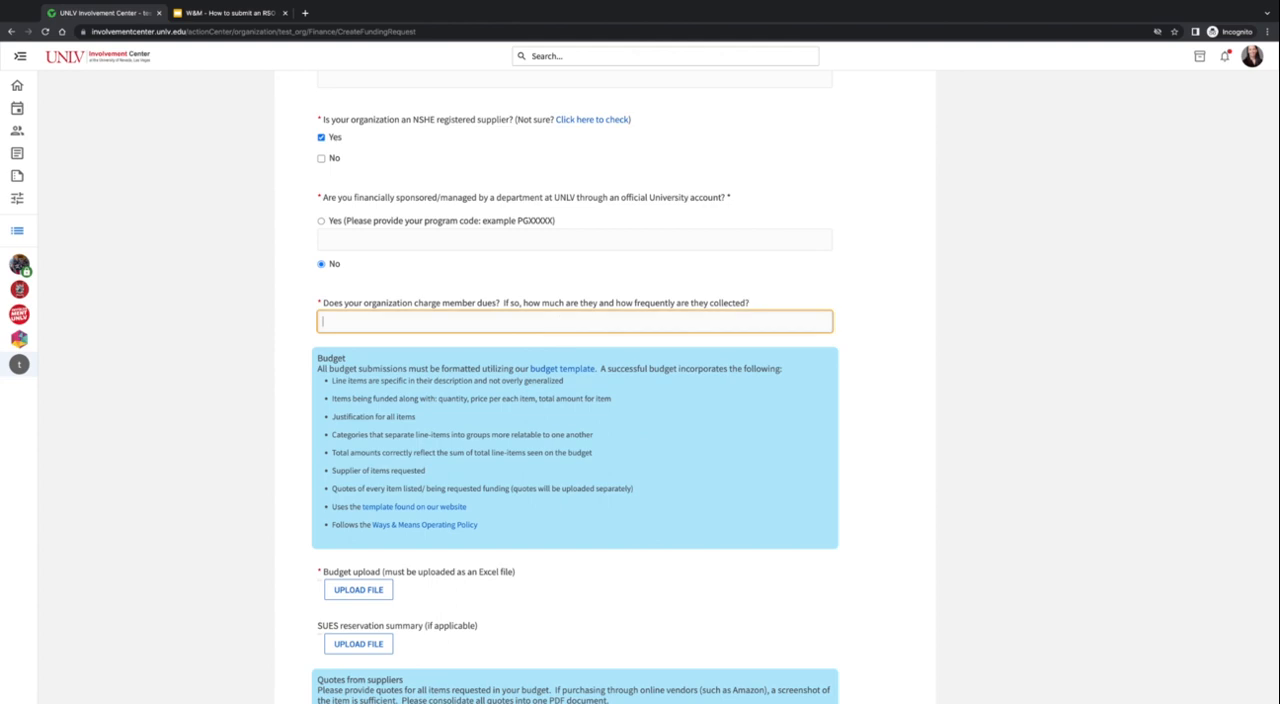
pyautogui.write('$50 per year')
# - Upload Budget.xlsx as the required Excel budget file
pyautogui.scroll(-1, 683, 397)
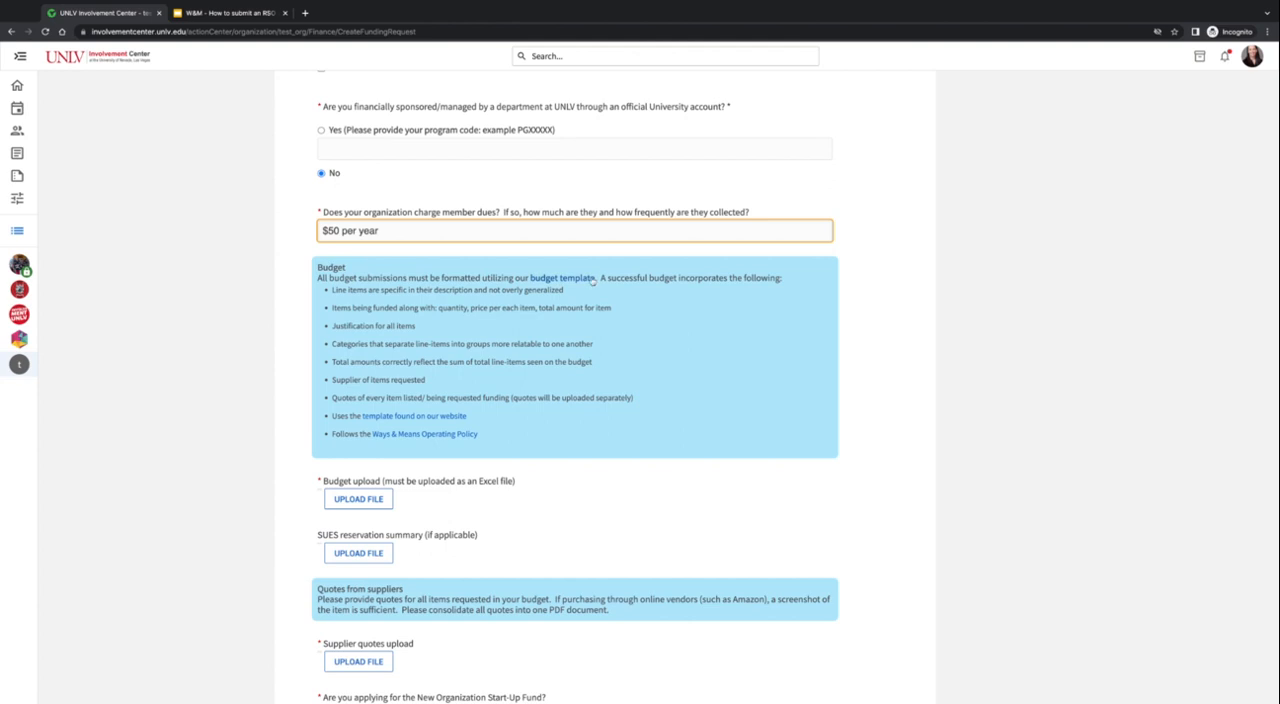
pyautogui.scroll(-1, 590, 283)
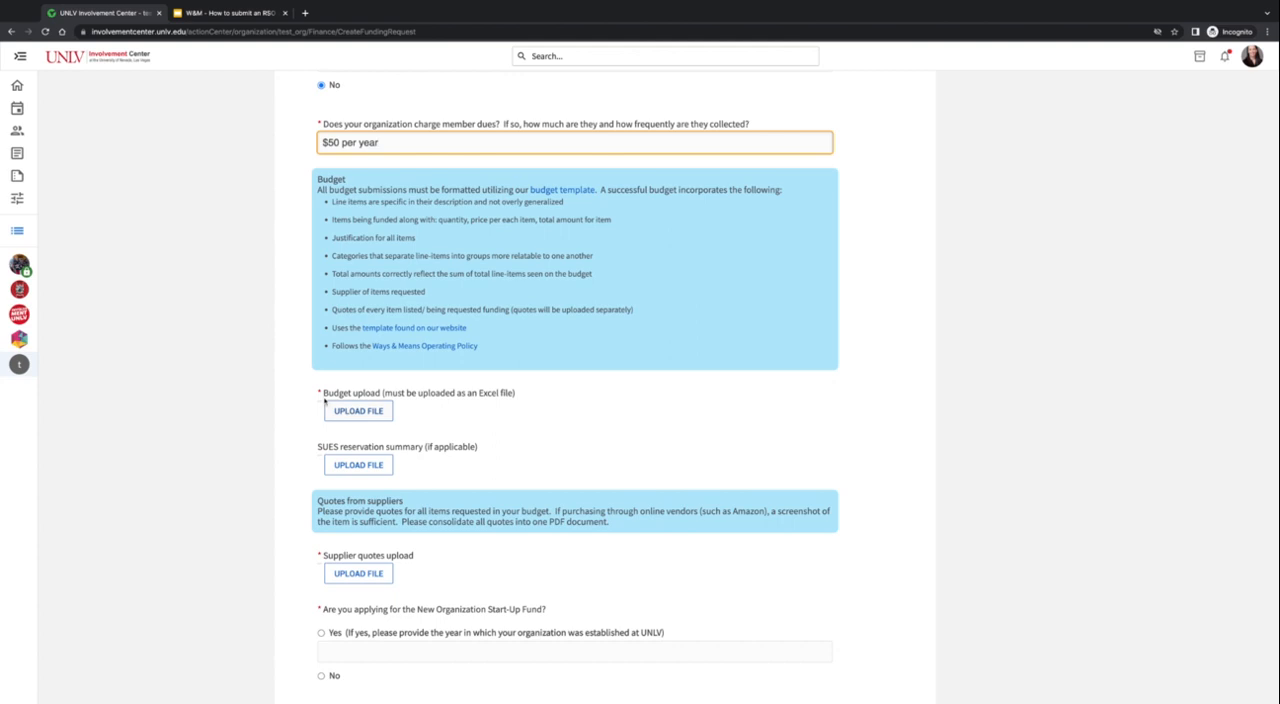
pyautogui.click(355, 412)
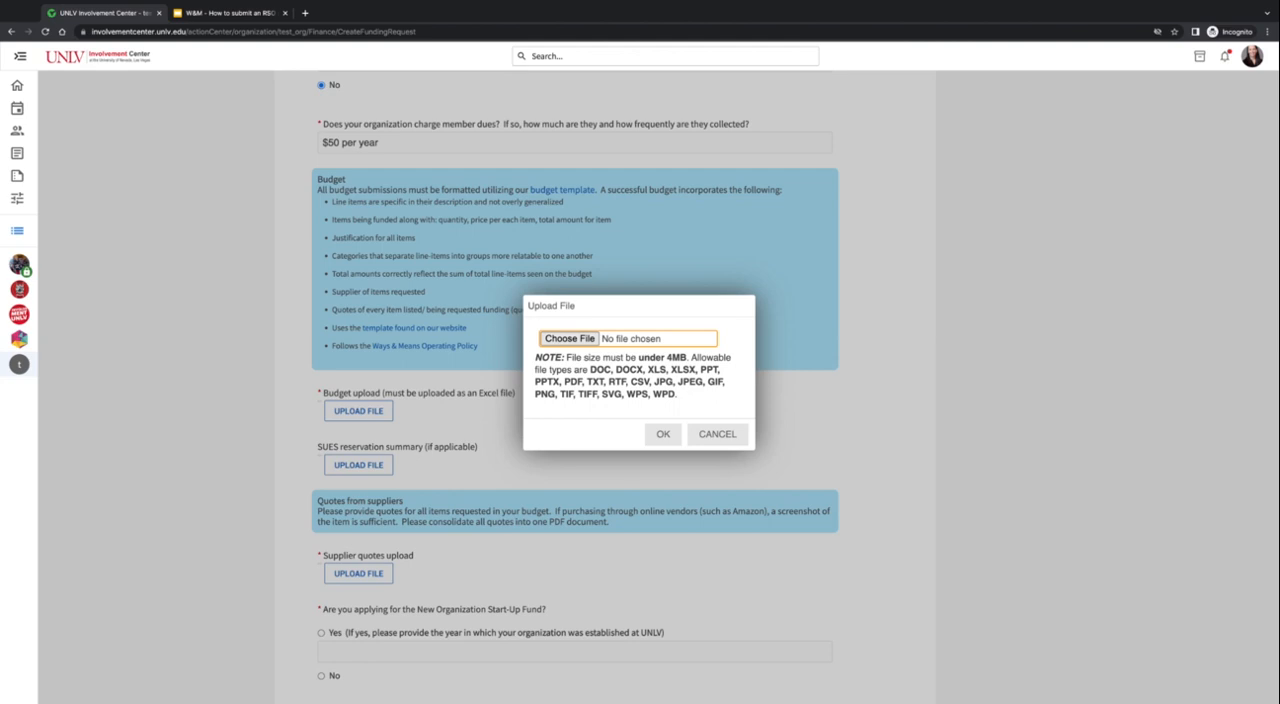
pyautogui.click(578, 340)
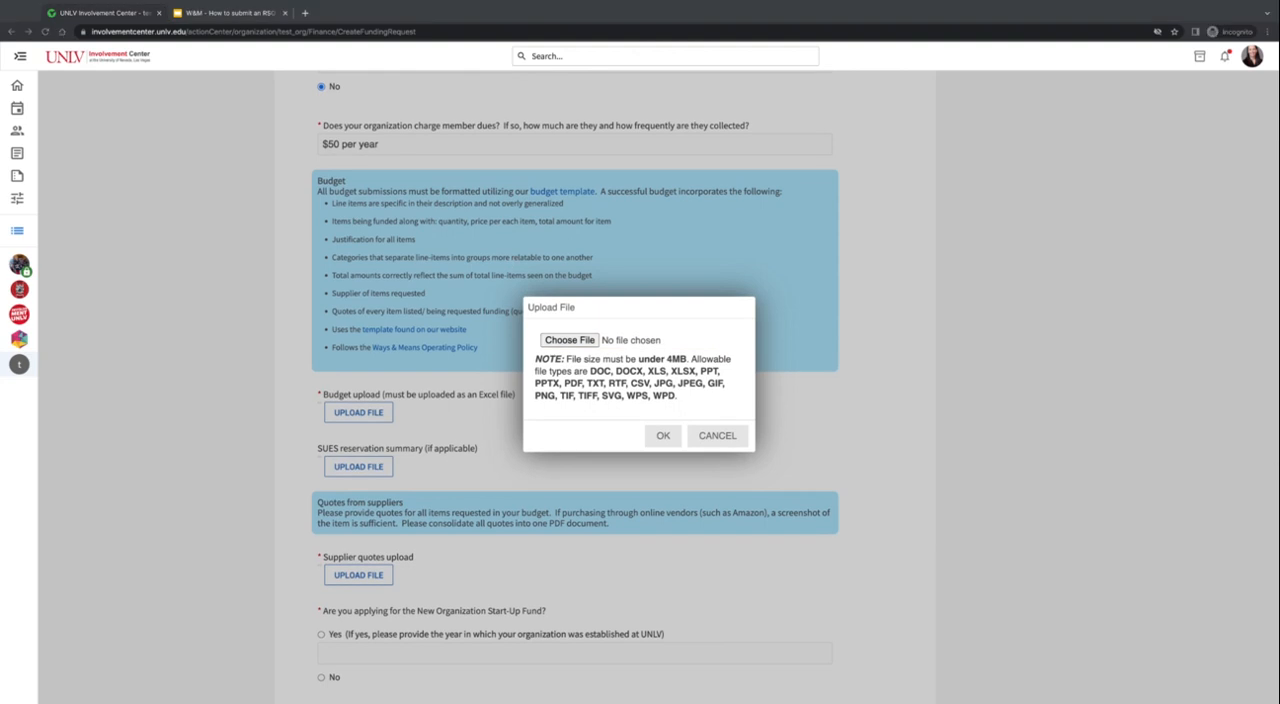
pyautogui.click(663, 435)
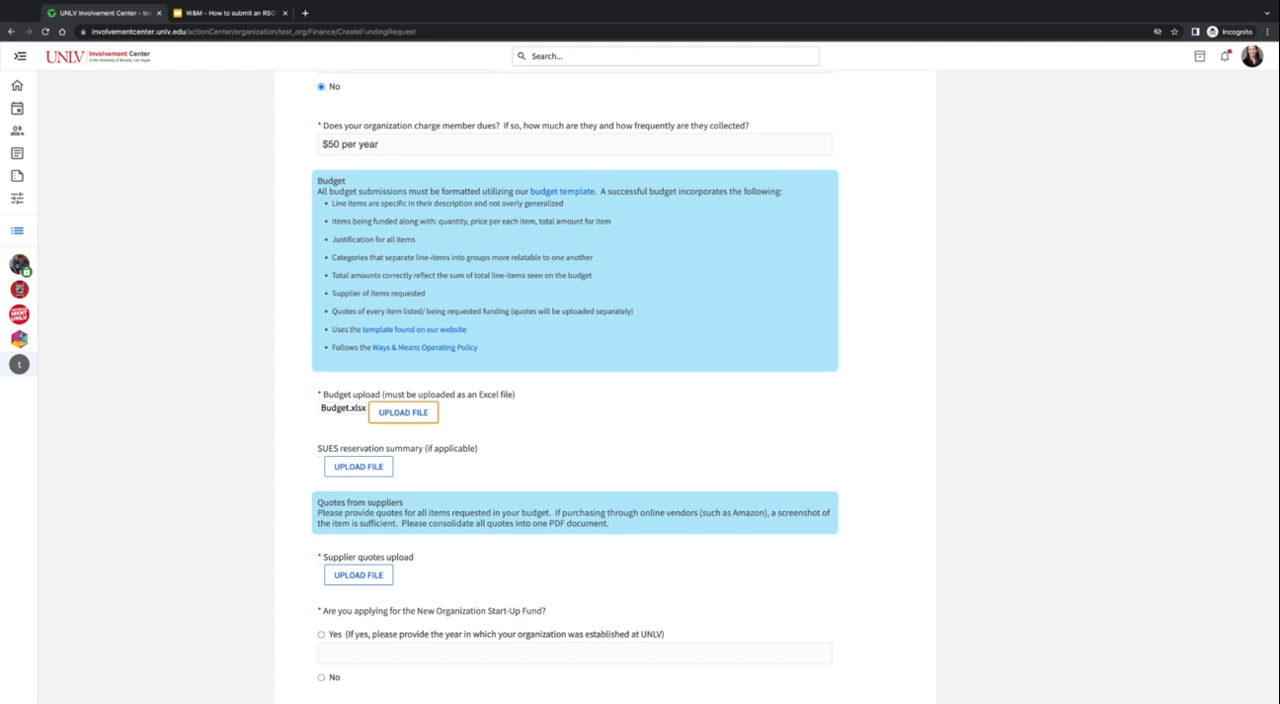
# - Attach SUES Summary.pdf as the SUES reservation summary
pyautogui.click(368, 469)
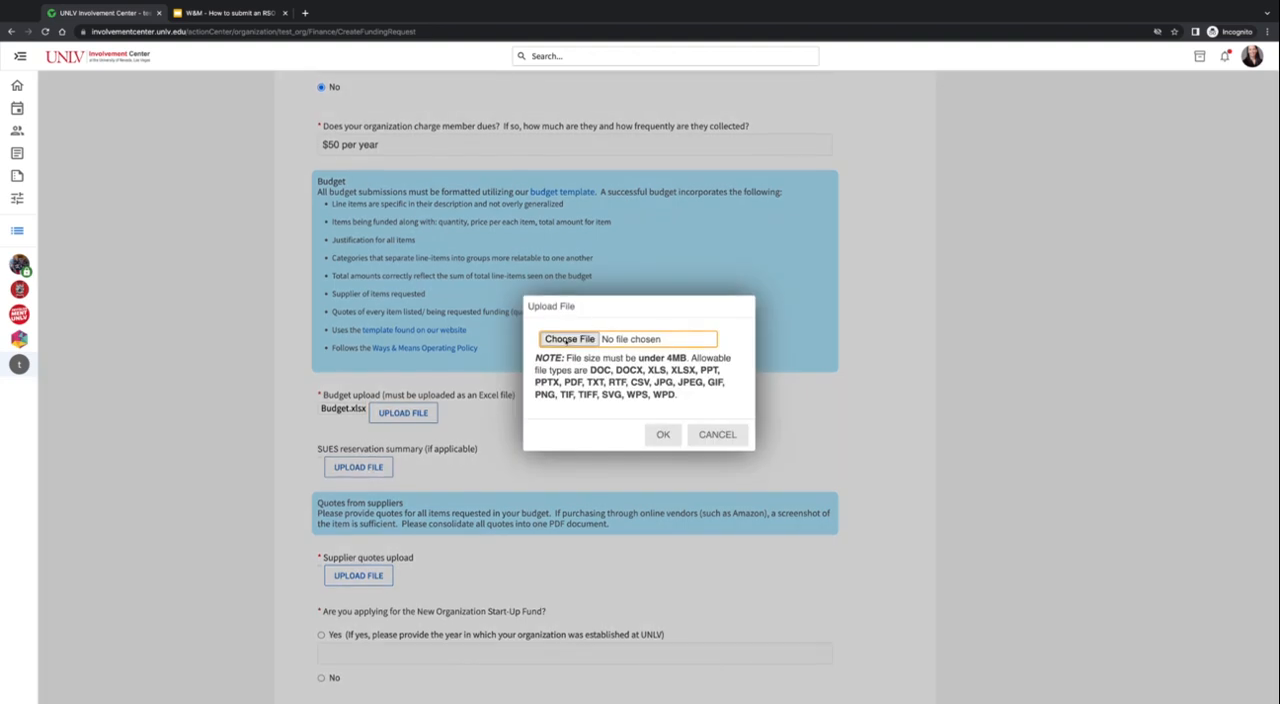
pyautogui.click(567, 342)
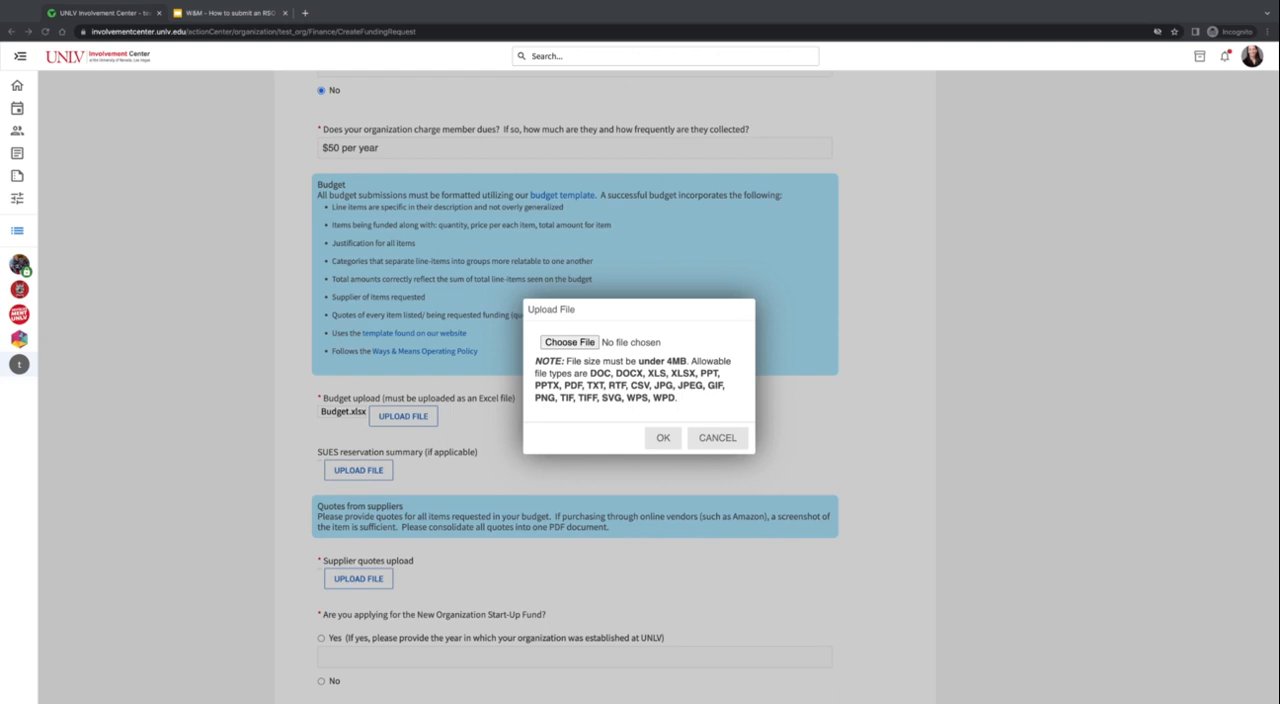
pyautogui.doubleClick(941, 280)
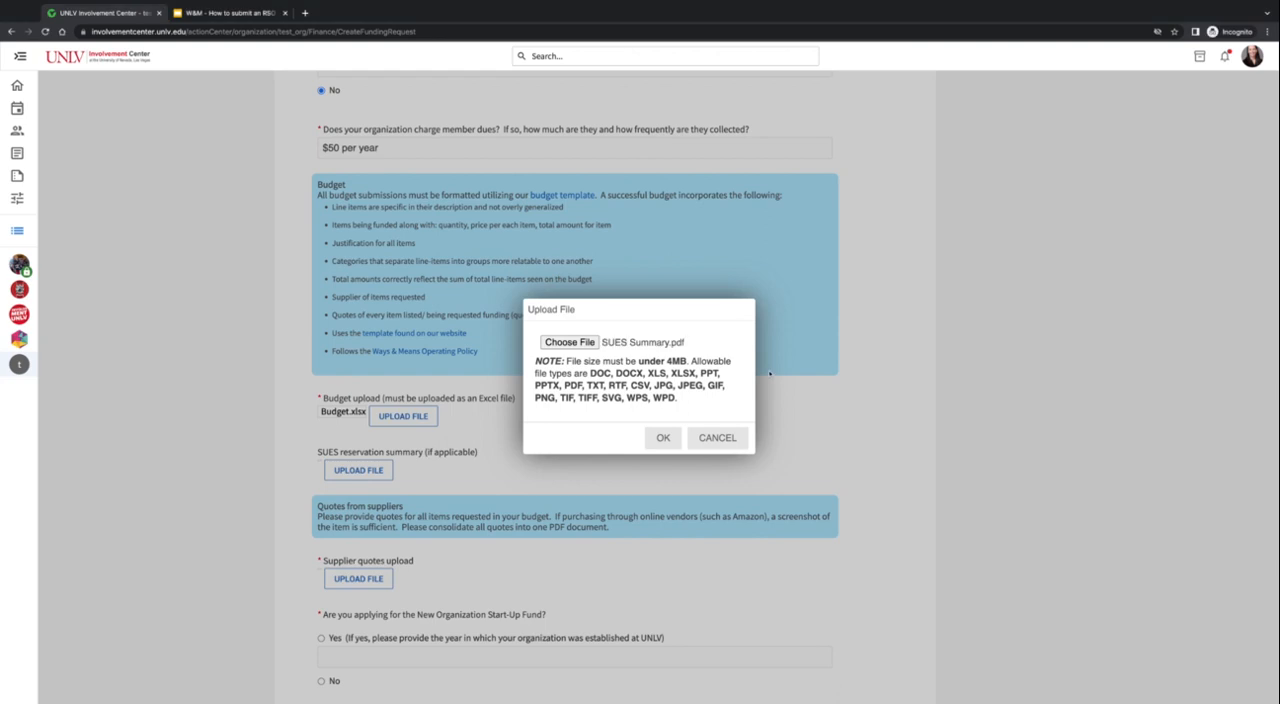
pyautogui.click(660, 440)
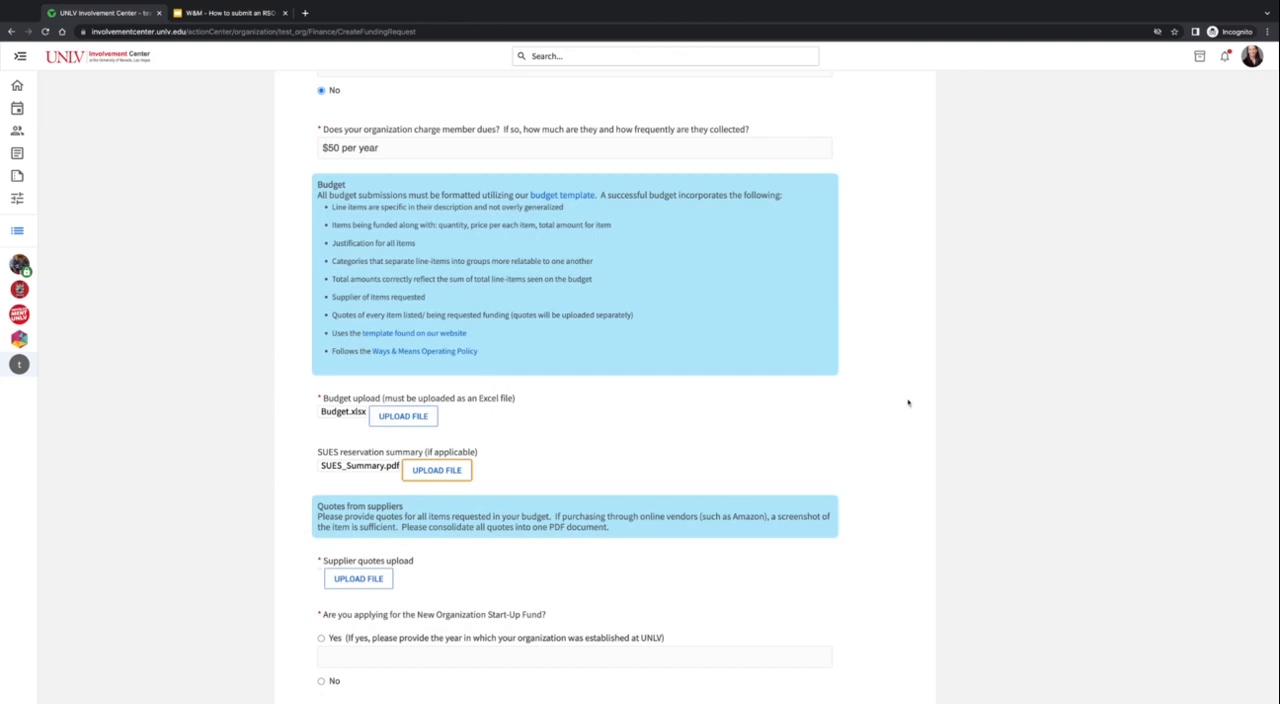
# - Upload Quotes.pdf as the supplier quotes document
pyautogui.scroll(-1, 831, 410)
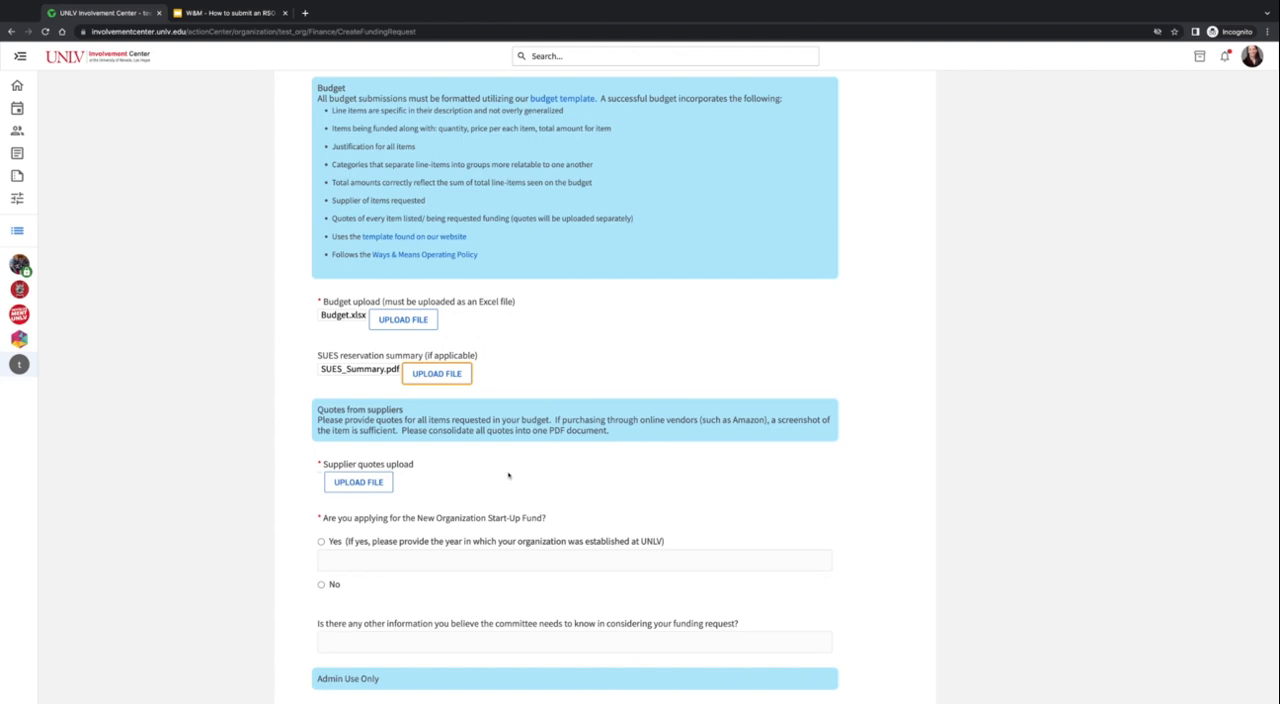
pyautogui.click(356, 482)
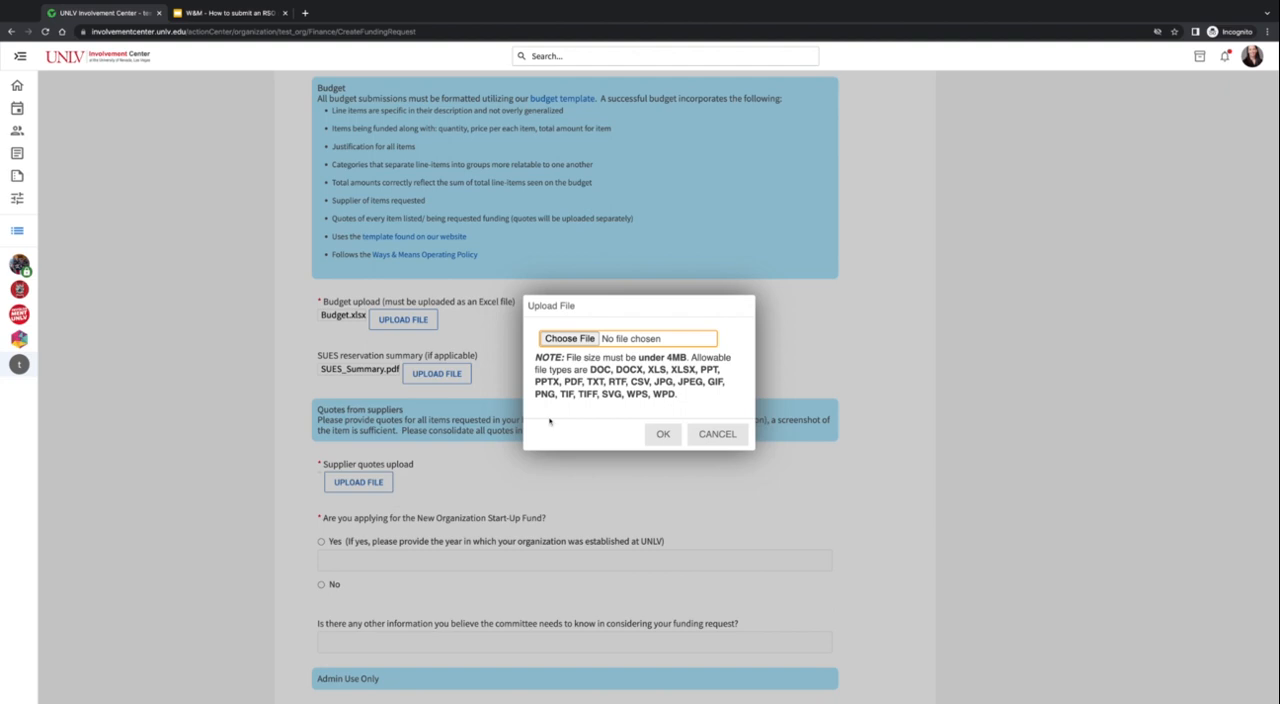
pyautogui.click(565, 342)
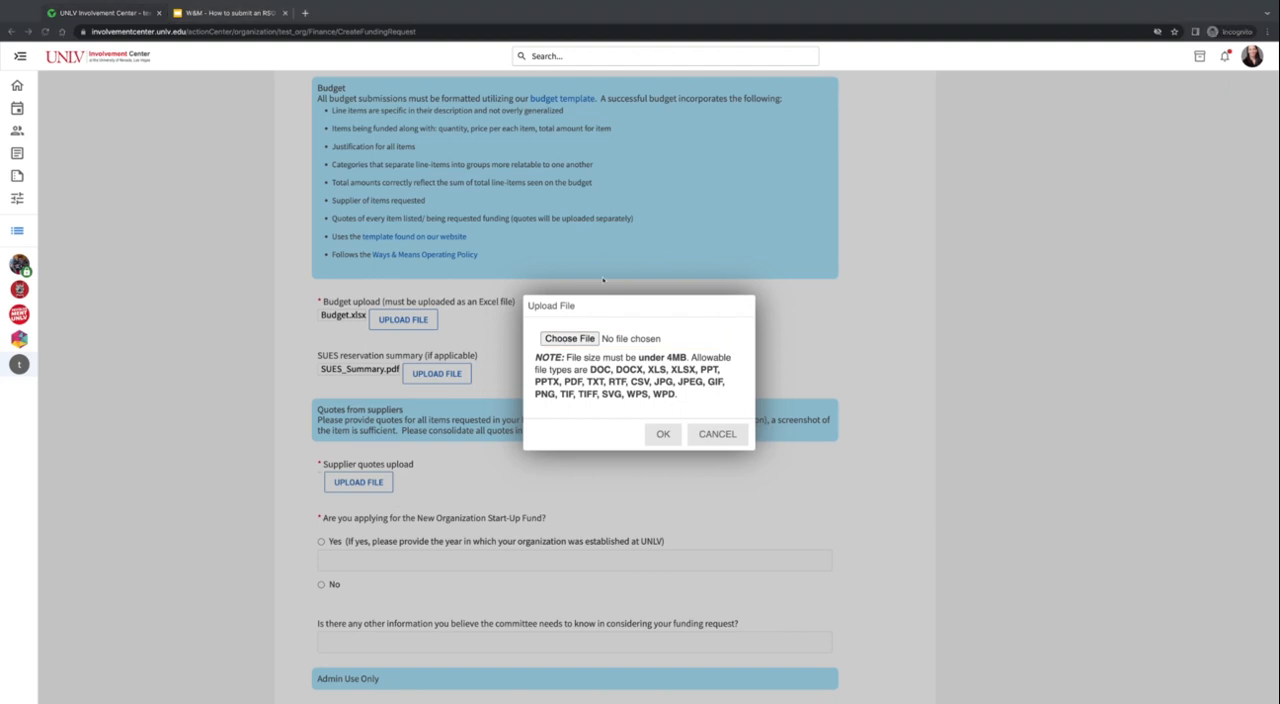
pyautogui.click(659, 435)
# - Answer No to applying for the New Organization Start-Up Fund
pyautogui.scroll(-2, 658, 444)
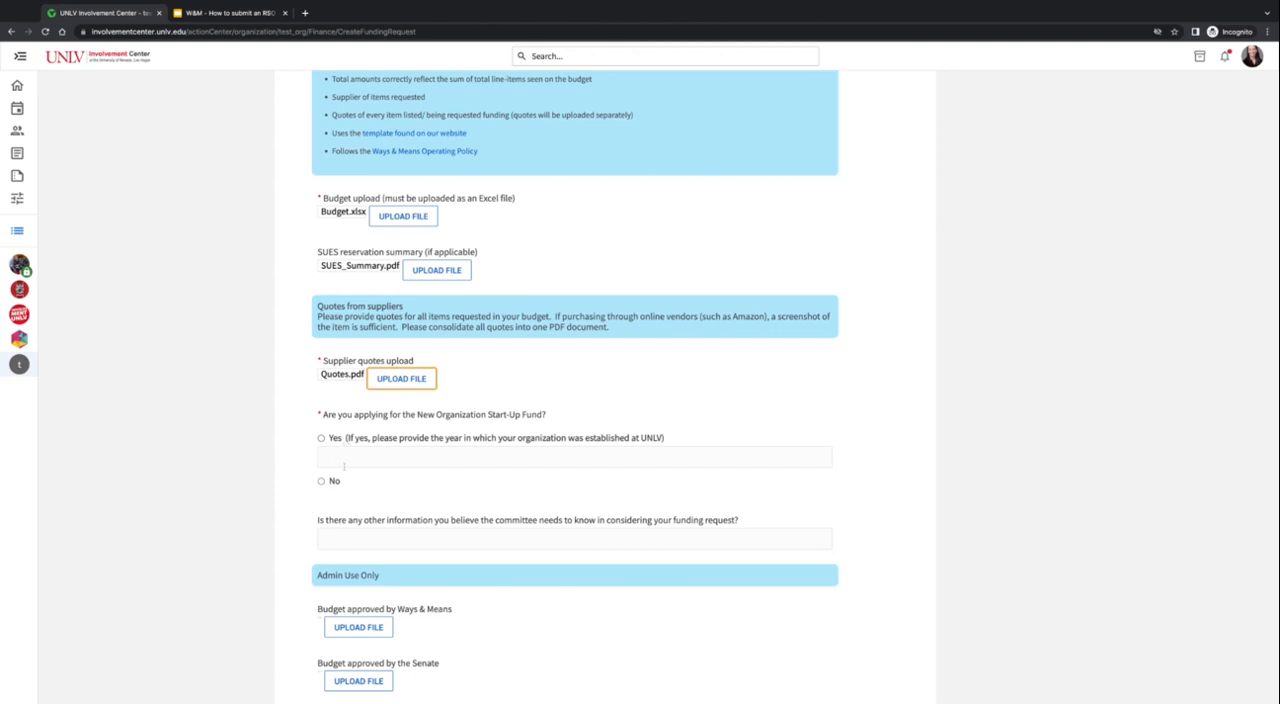
pyautogui.scroll(-1, 343, 465)
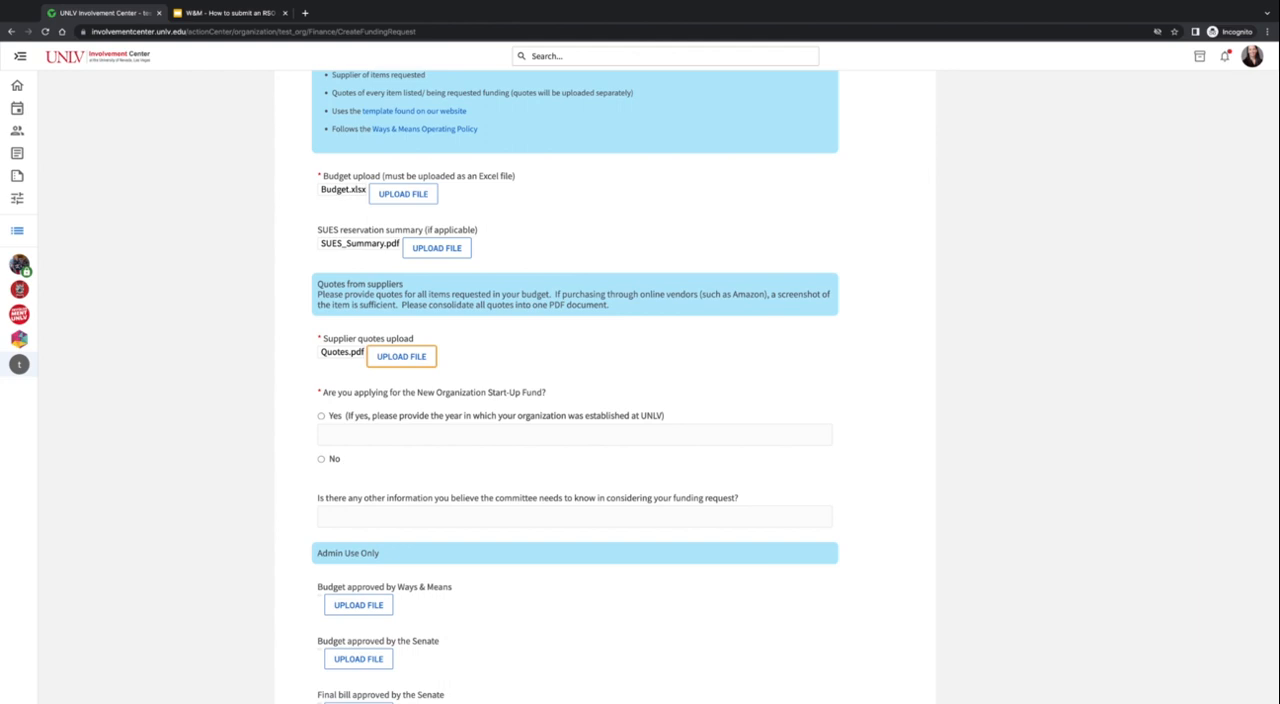
pyautogui.click(322, 459)
# - Review the answers and attachments across the completed form and submit the funding request
pyautogui.scroll(-1, 920, 460)
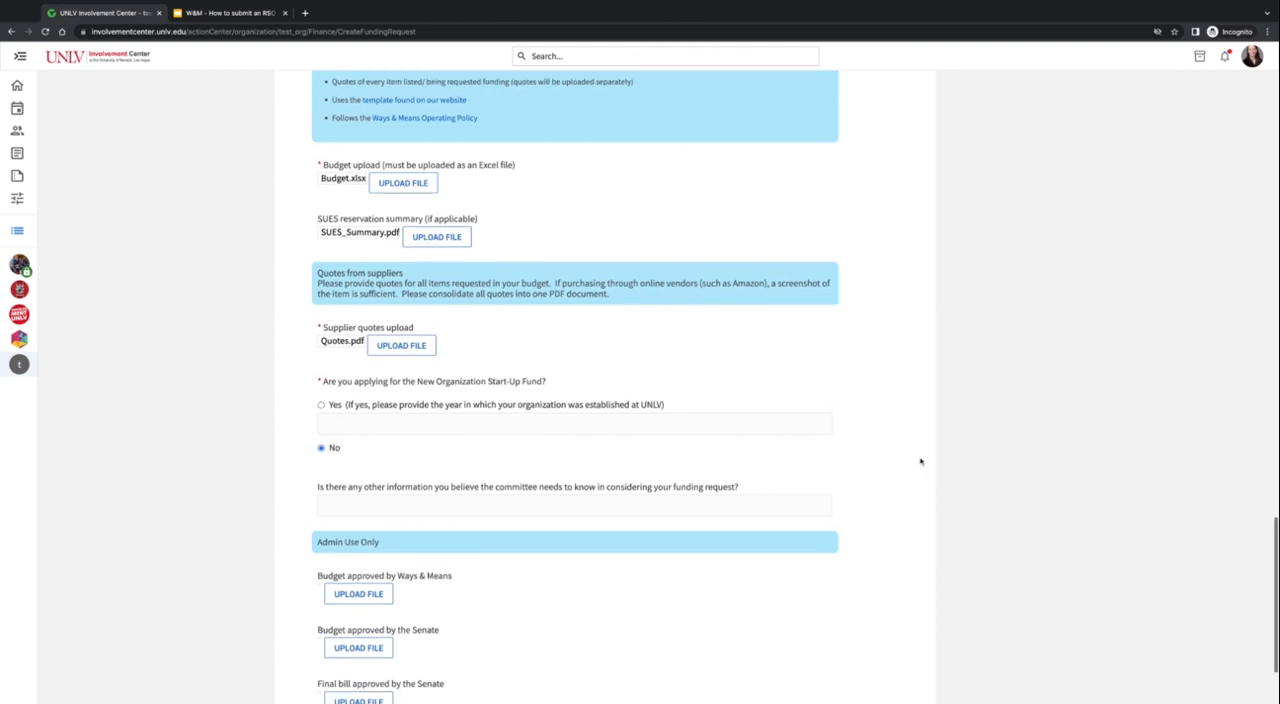
pyautogui.scroll(3, 920, 460)
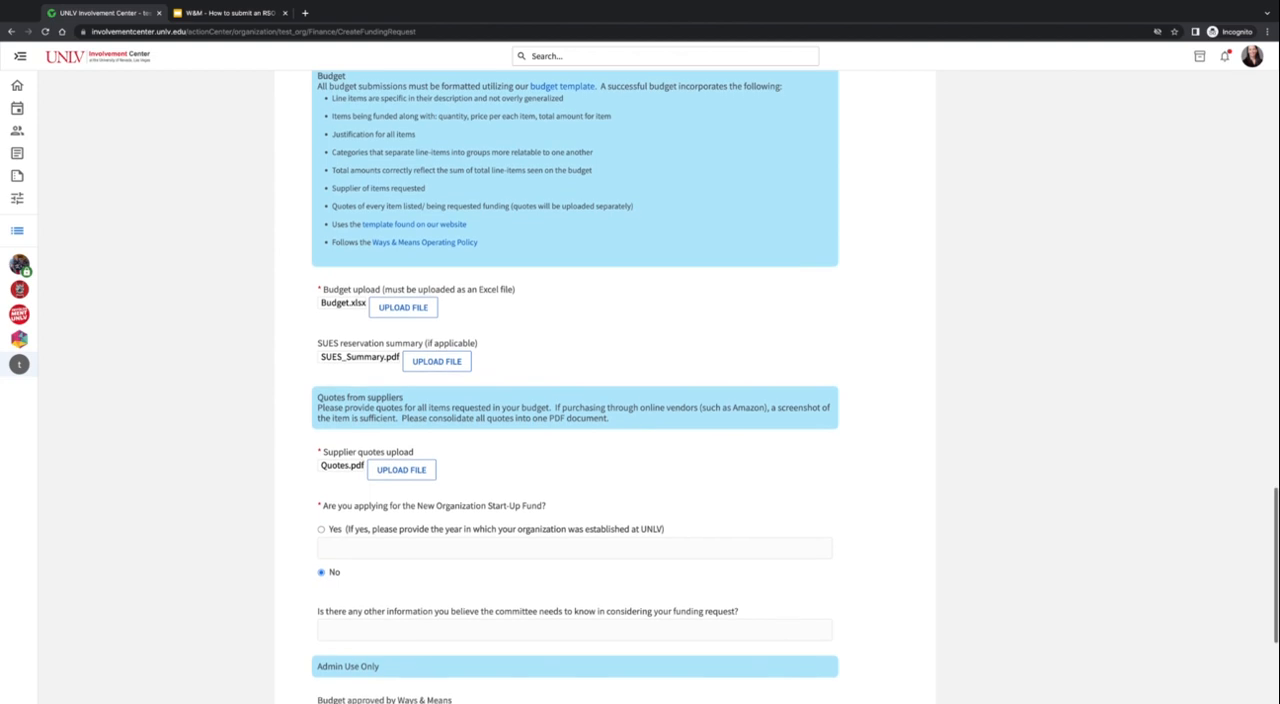
pyautogui.scroll(-3, 576, 400)
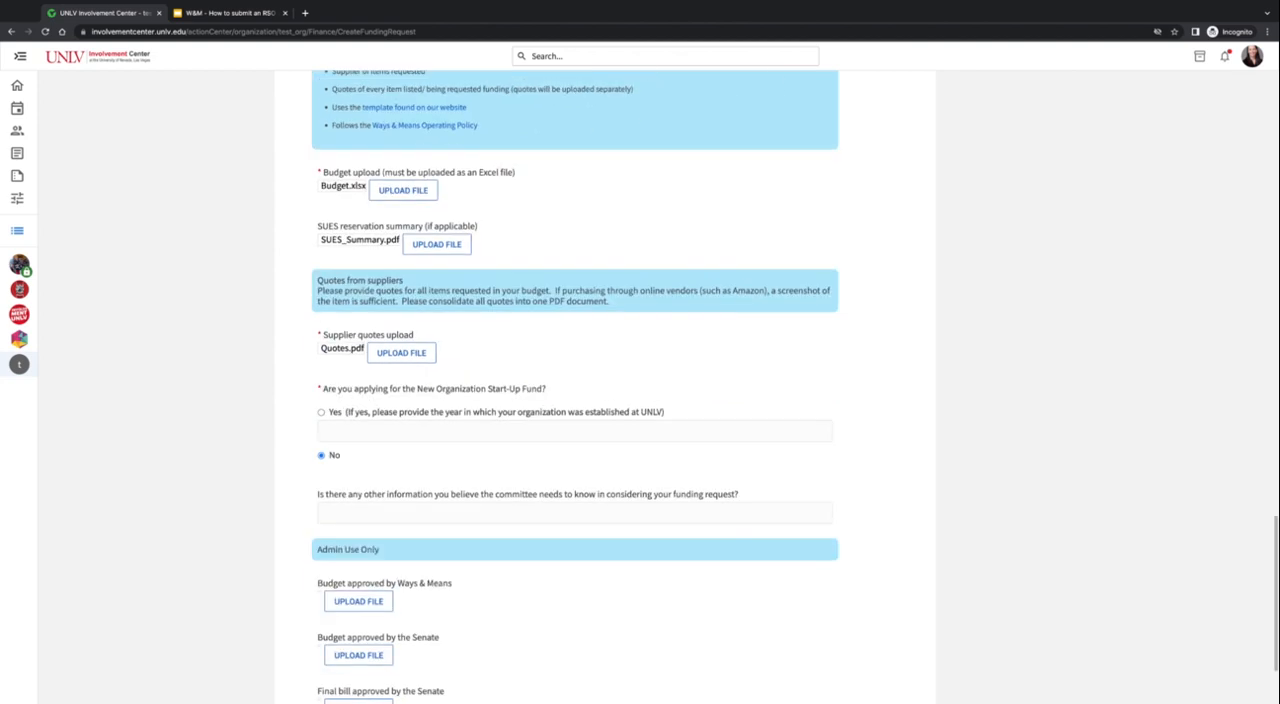
pyautogui.scroll(-3, 576, 400)
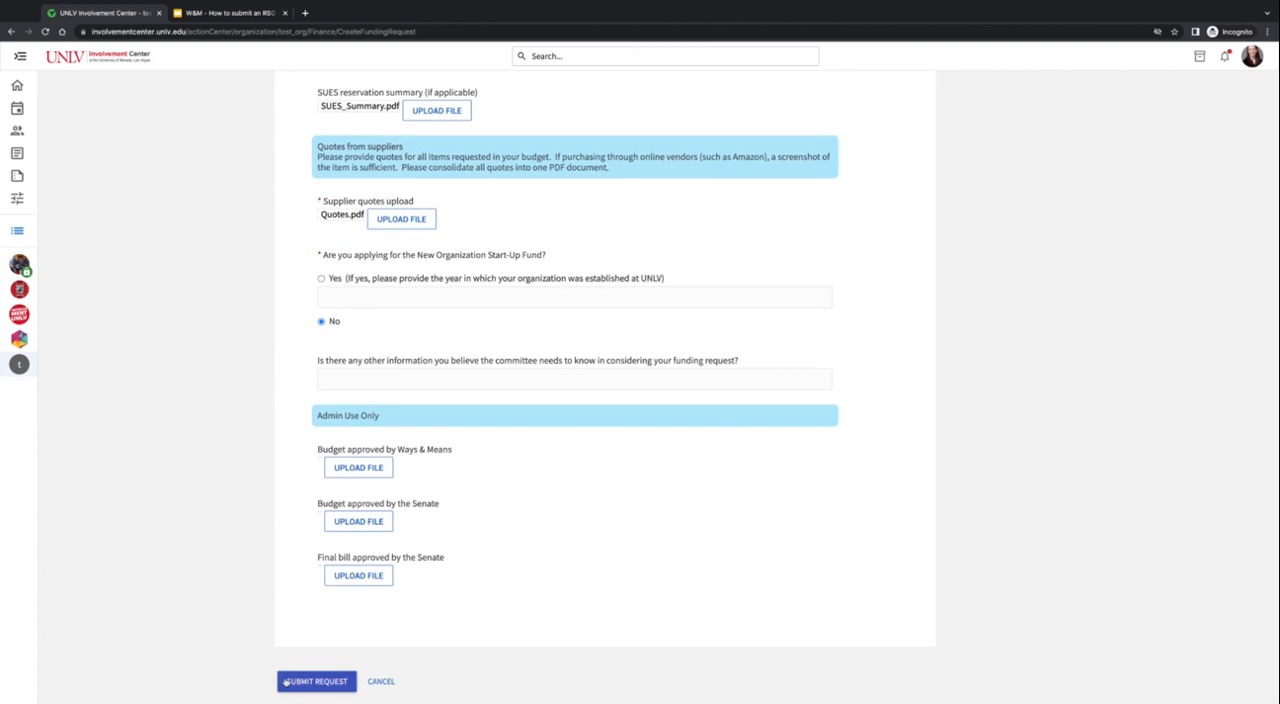
pyautogui.scroll(20, 517, 569)
pyautogui.scroll(3, 515, 569)
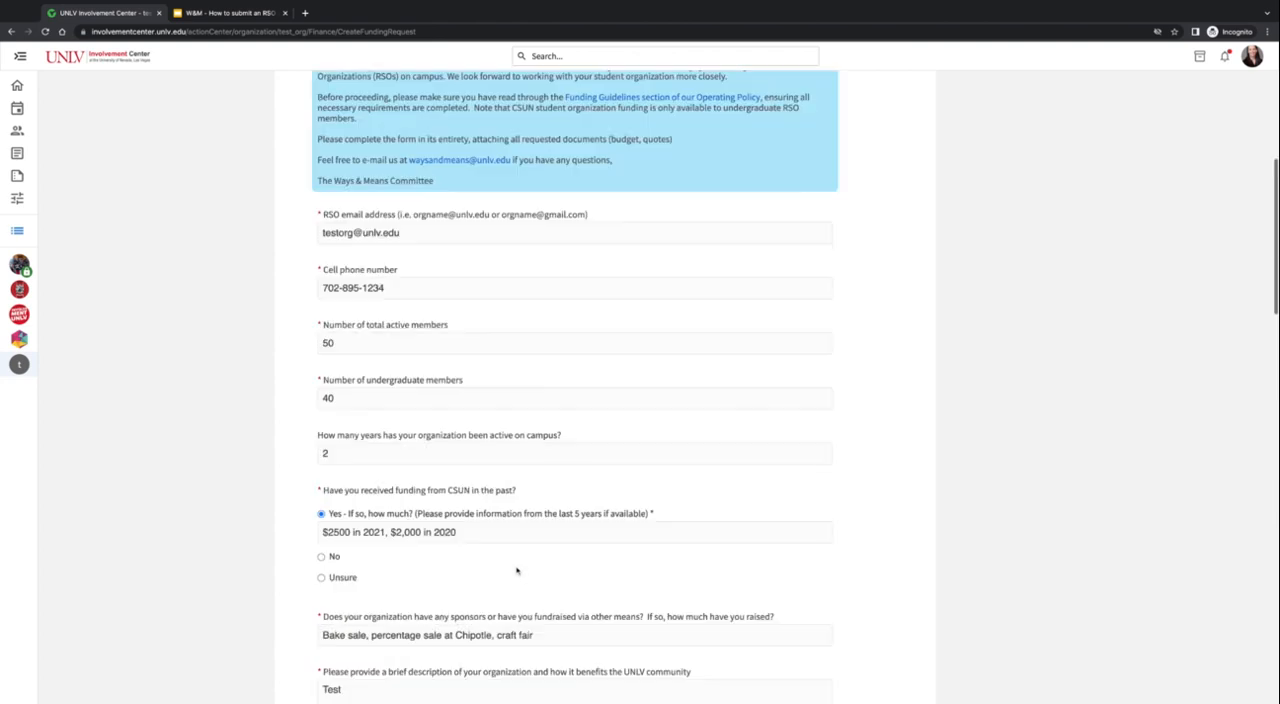
pyautogui.scroll(-10, 515, 569)
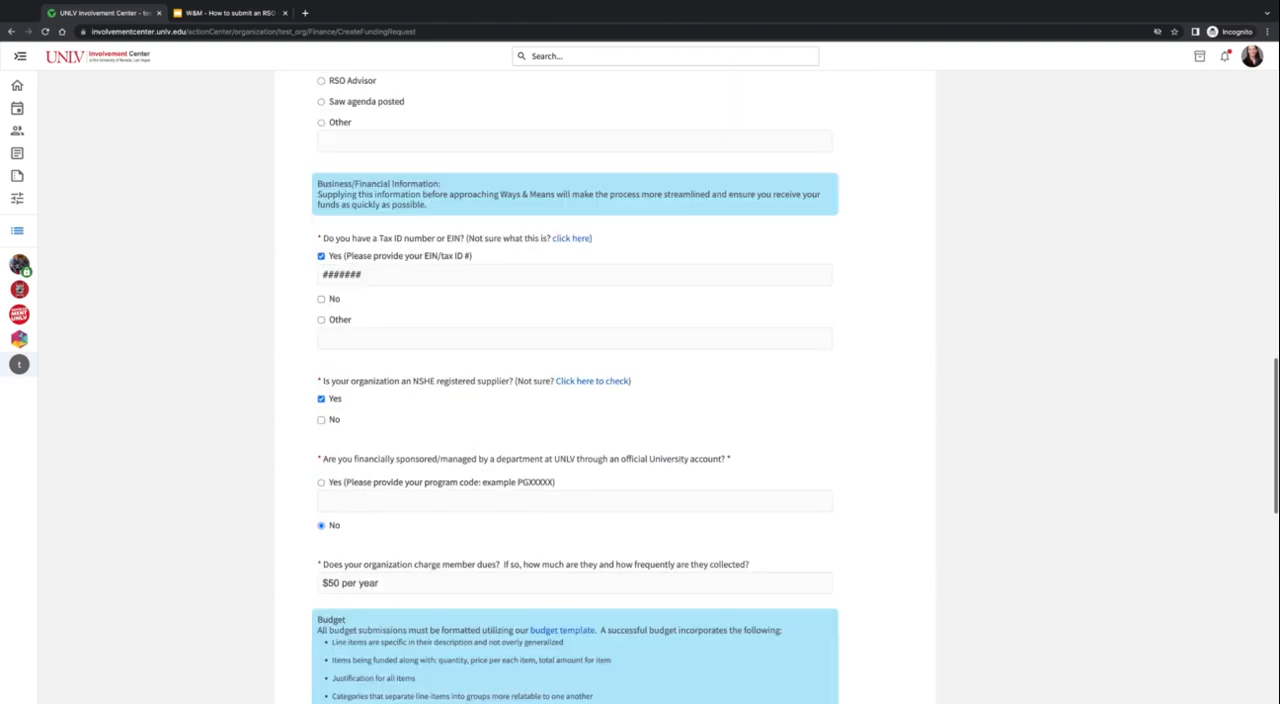
pyautogui.scroll(-10, 515, 569)
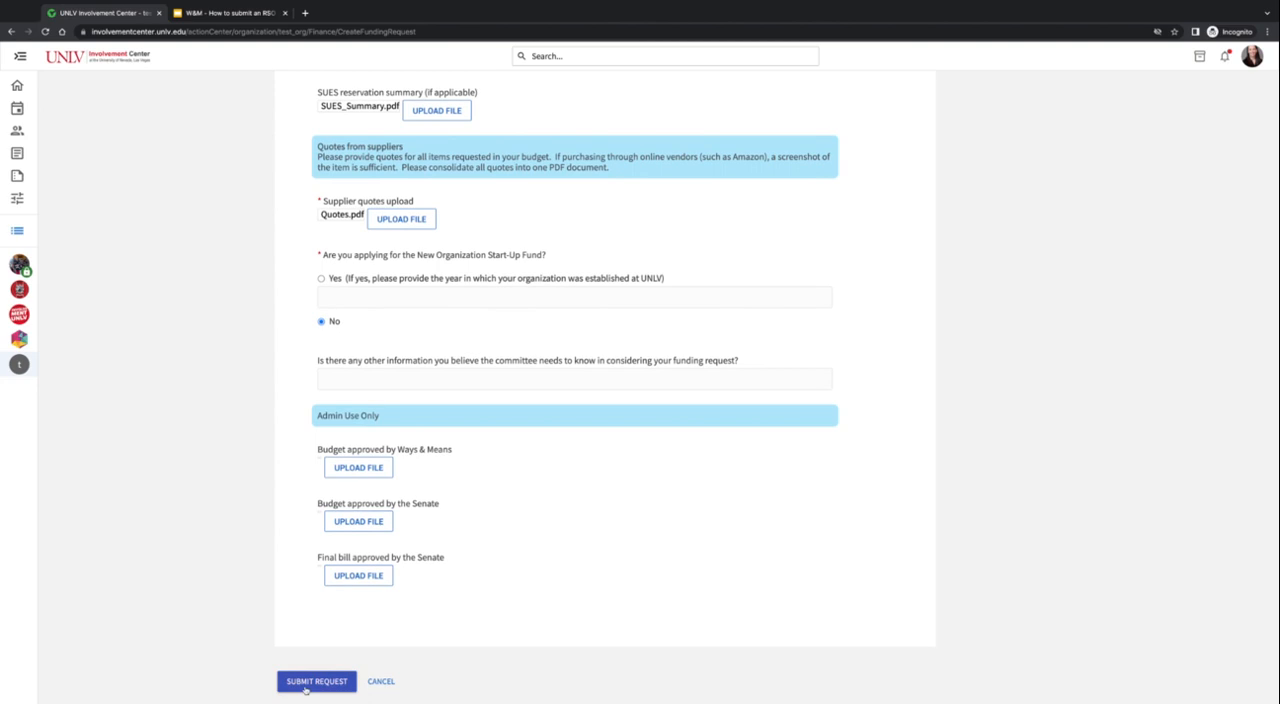
pyautogui.click(313, 681)
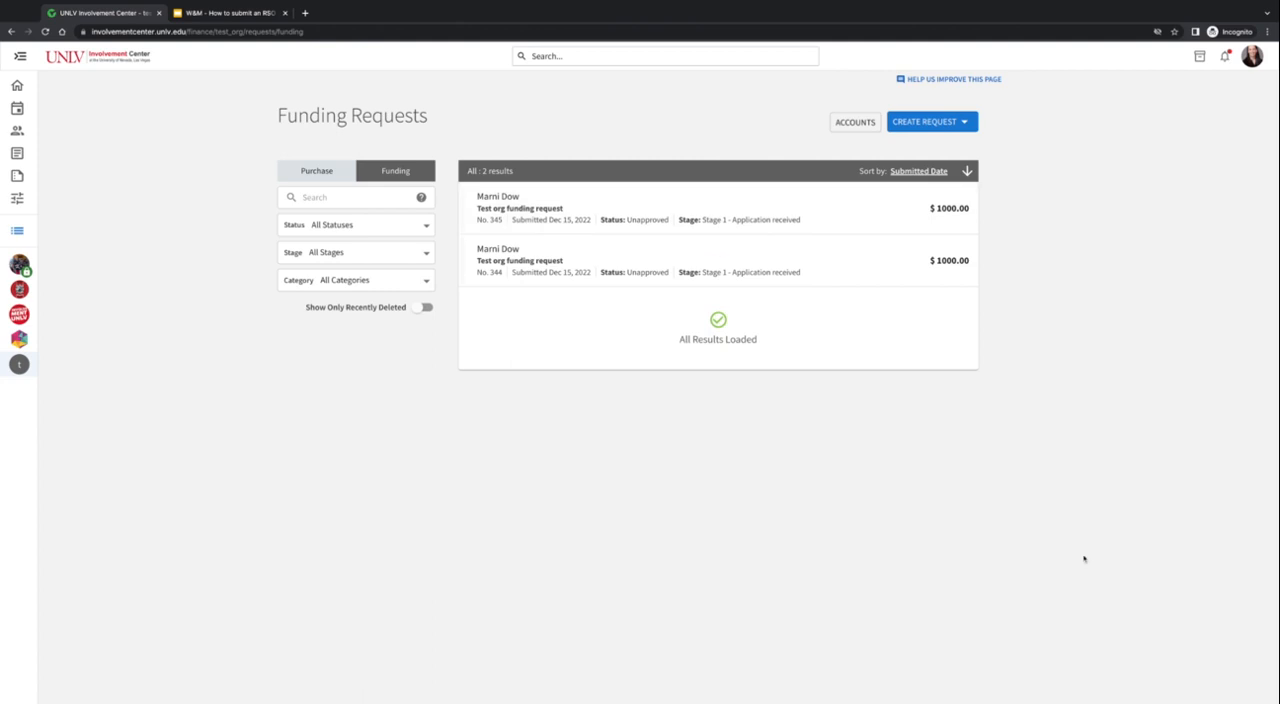
# - Switch to the Google Slides presentation on how to submit an RSO request and view the "After submitting your request" slide
pyautogui.hotkey('ctrl', 'Tab')
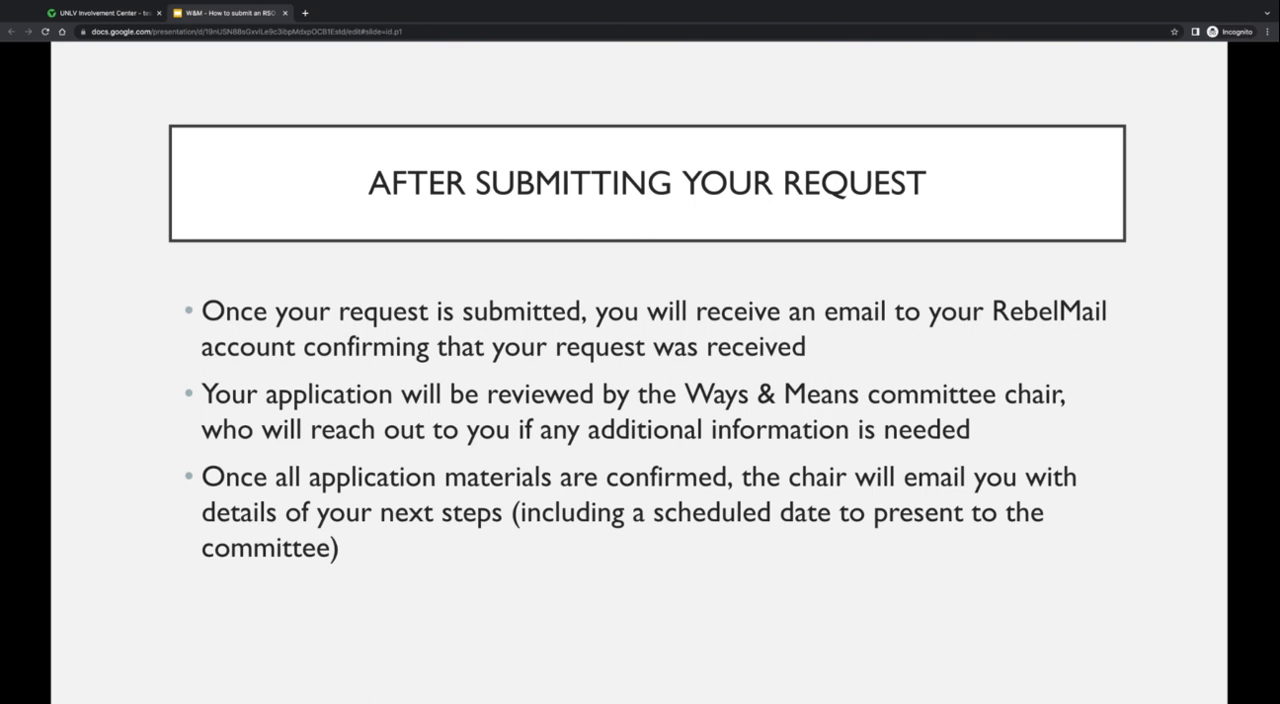